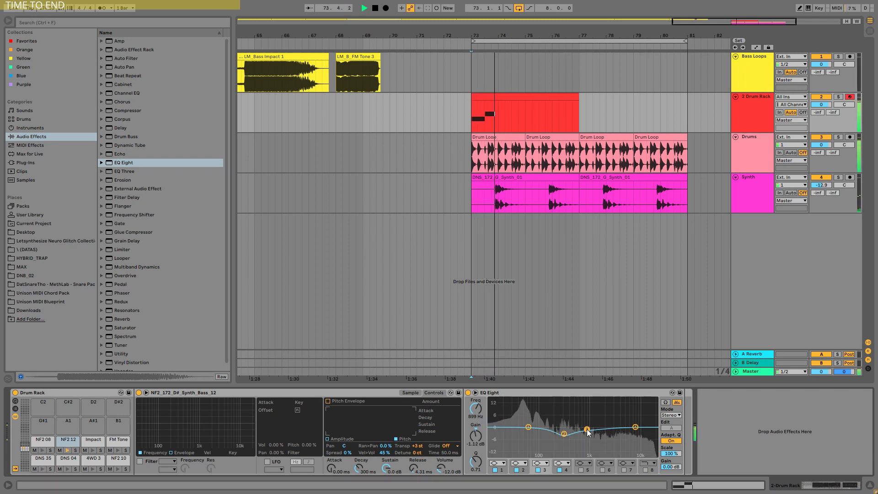
- Copy the clip's opening bass note to beat 2.3, place it on the NF2 10 row, and play it back
key(space)
key(space)
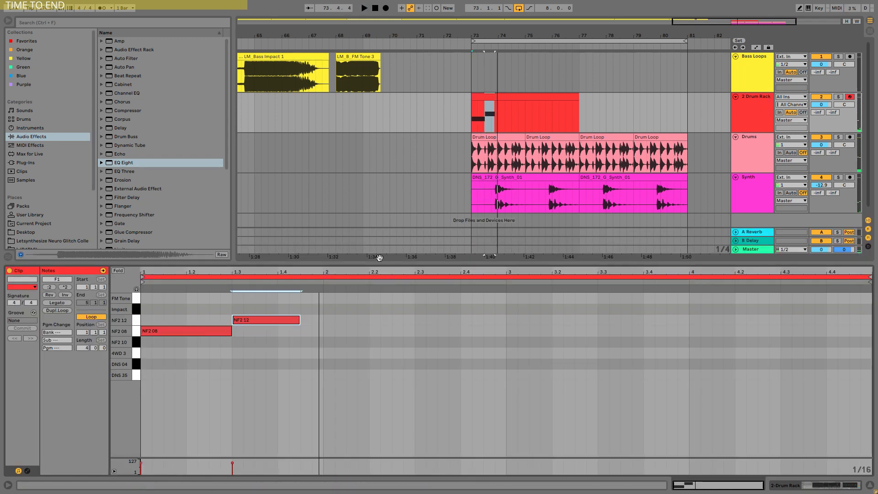
drag(187, 332, 461, 355)
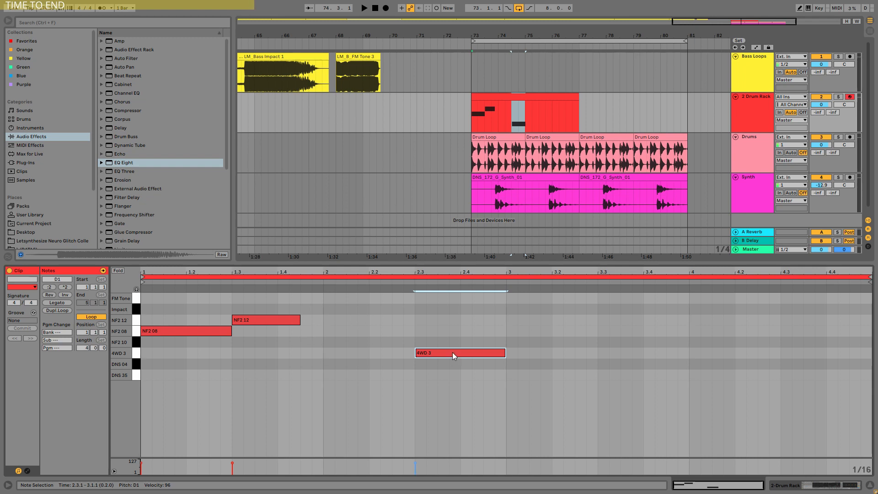
drag(451, 352, 452, 342)
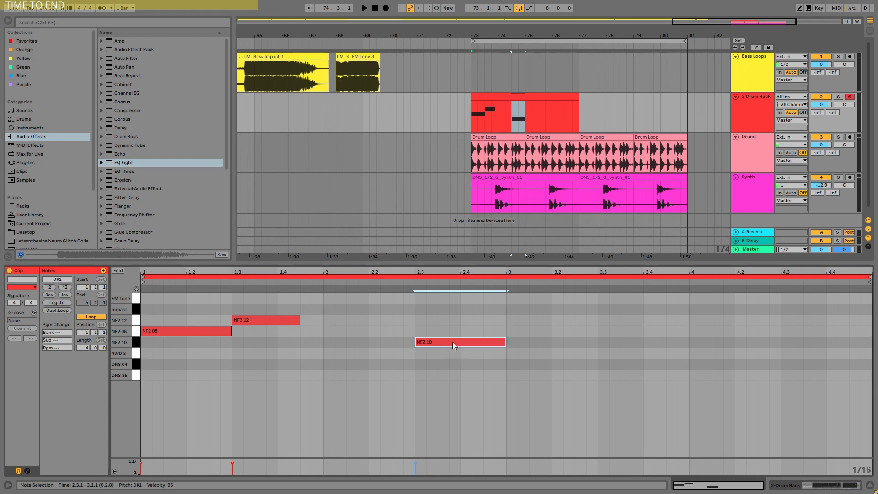
key(space)
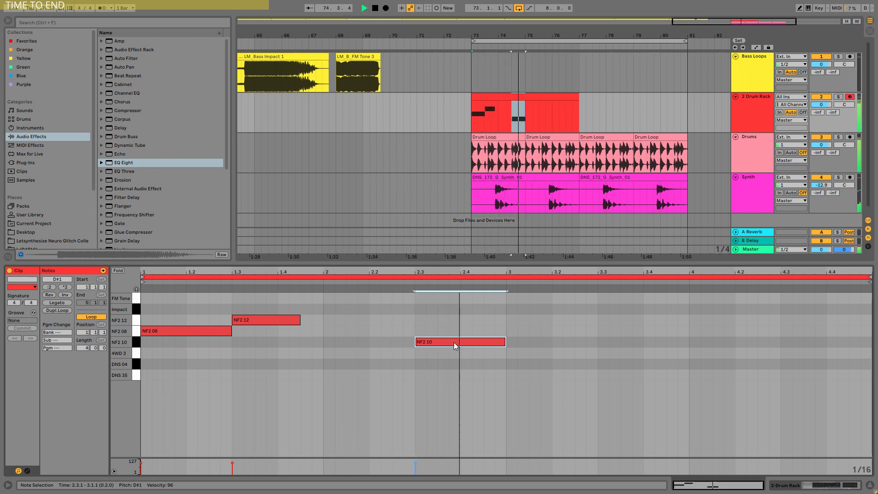
- Move the NF2 10 note to start at 2.2 and add an FM Tone note from 2.4 to 3
double_click(500, 298)
drag(506, 298, 540, 298)
drag(453, 342, 407, 343)
drag(508, 299, 474, 301)
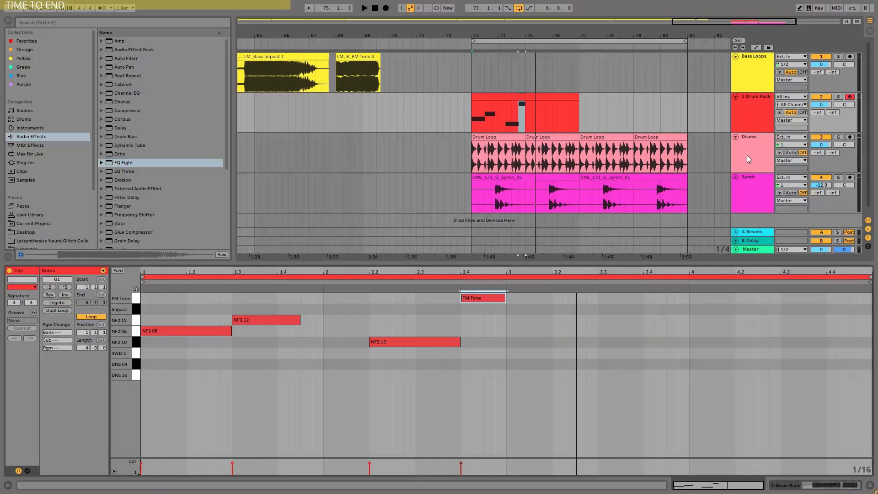
- Add an EQ Eight to the NF2 10 and FM Tone pad chains and start playback from bar 74
drag(123, 163, 462, 450)
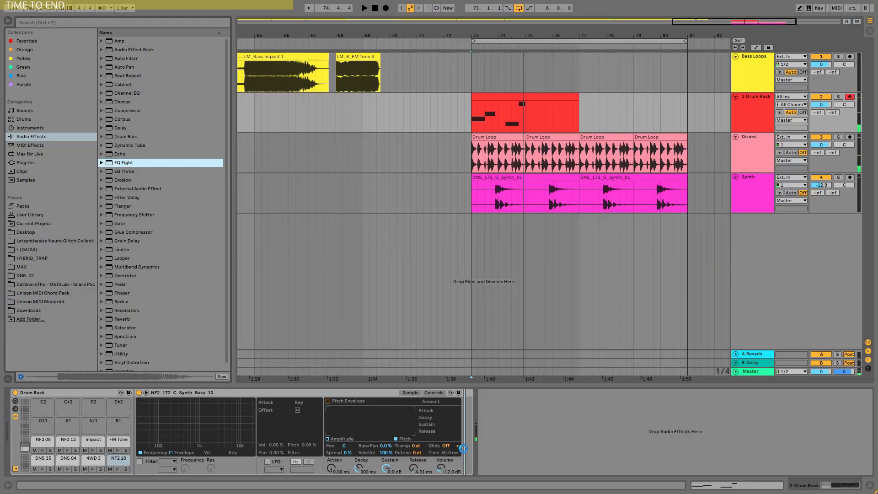
click(506, 109)
key(space)
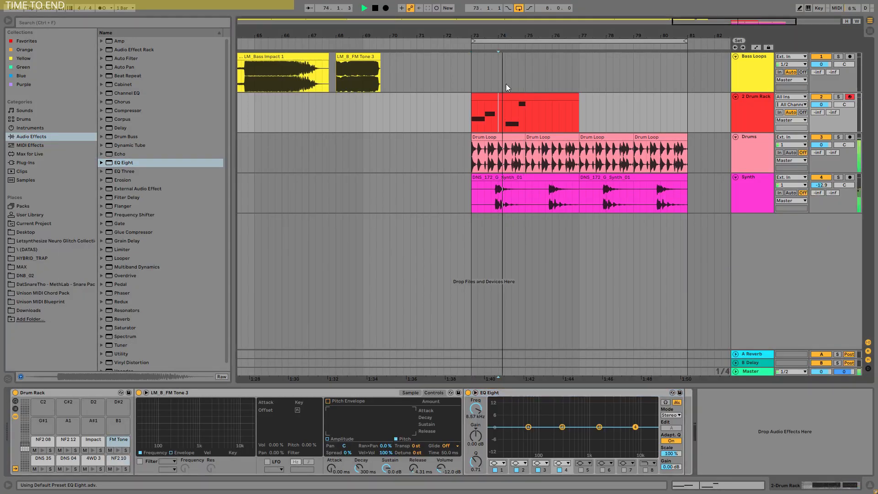
- On the NF2 10 EQ, cut band 3 about 5.6 dB near 1.19 kHz and make band 4 a low-pass near 7.9 kHz
scroll(508, 82, up, 3)
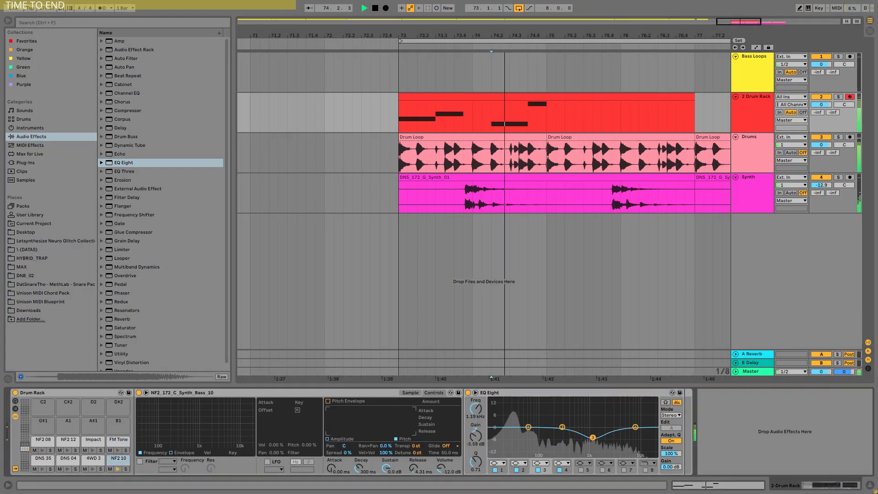
drag(635, 428, 635, 434)
click(562, 463)
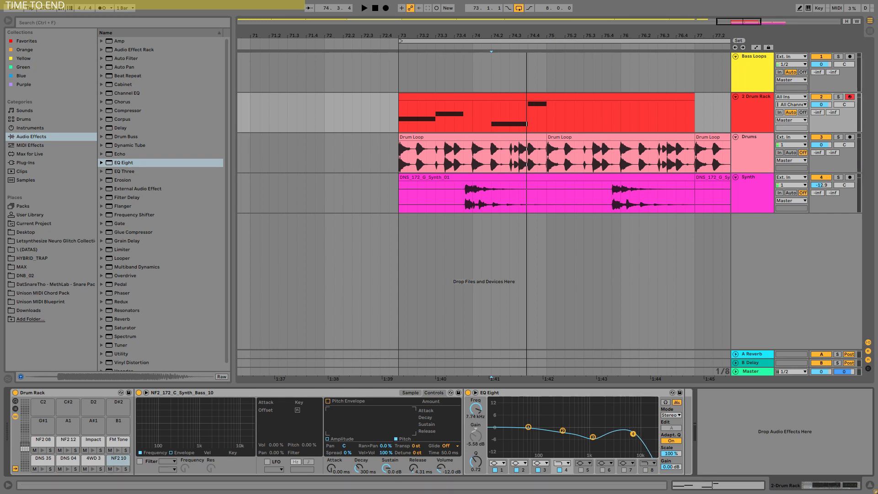
key(space)
drag(633, 434, 633, 435)
key(space)
key(space)
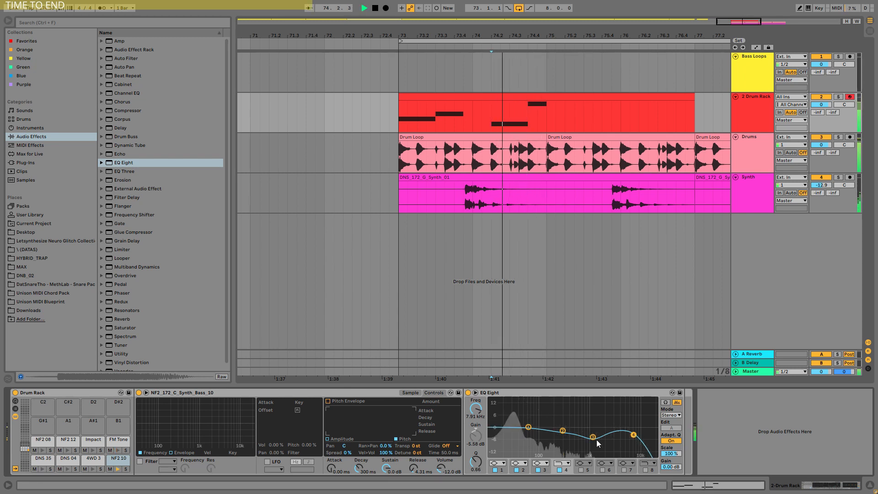
- Use band 1 of the NF2 10 EQ as an upper-mid cut of about 4.6 dB near 4.1 kHz while auditioning
drag(528, 427, 619, 435)
key(space)
key(space)
key(space)
key(space)
key(space)
key(space)
key(space)
key(space)
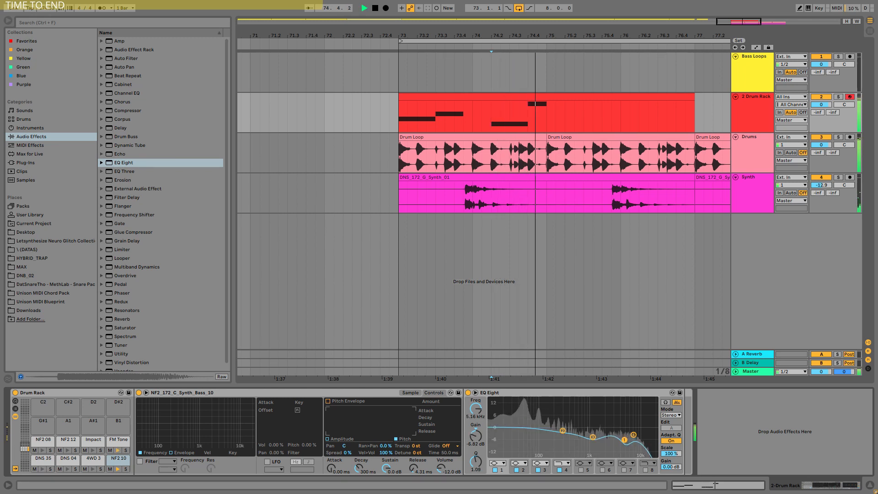
key(space)
key(space)
key(space)
- Select the FM Tone pad and boost band 4 of its EQ near 8.6 kHz while auditioning
click(119, 442)
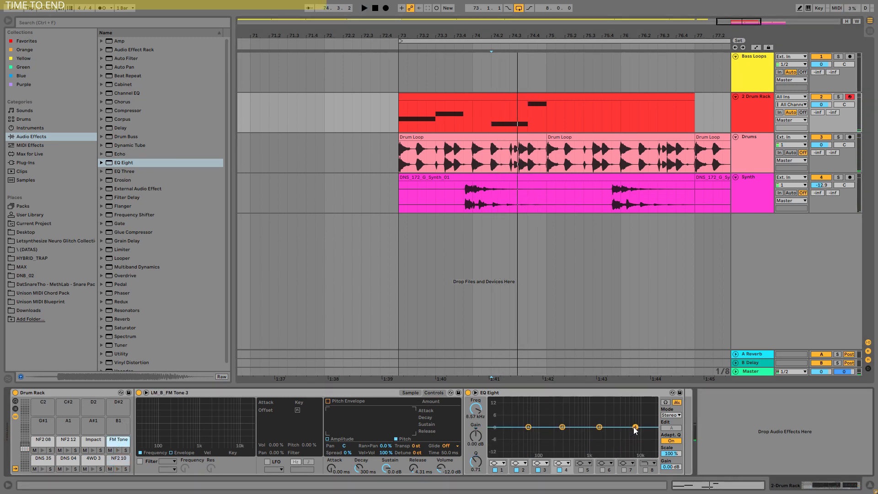
key(space)
drag(637, 421, 635, 416)
key(space)
key(space)
key(space)
- Cut band 2 of the FM Tone EQ near 272 Hz and check it in playback
drag(565, 427, 561, 435)
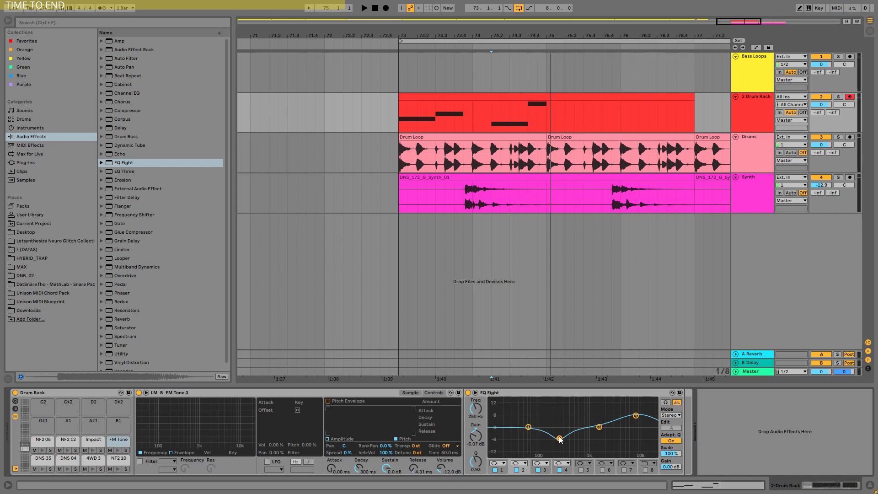
key(space)
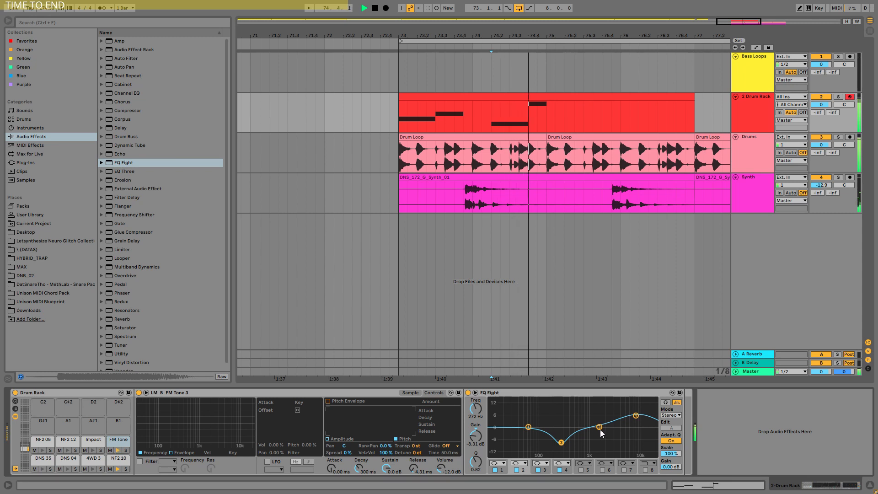
key(space)
key(space)
- Shift the FM Tone EQ's high band down in gain and frequency while auditioning
drag(639, 417, 619, 439)
key(space)
key(space)
key(space)
key(space)
key(space)
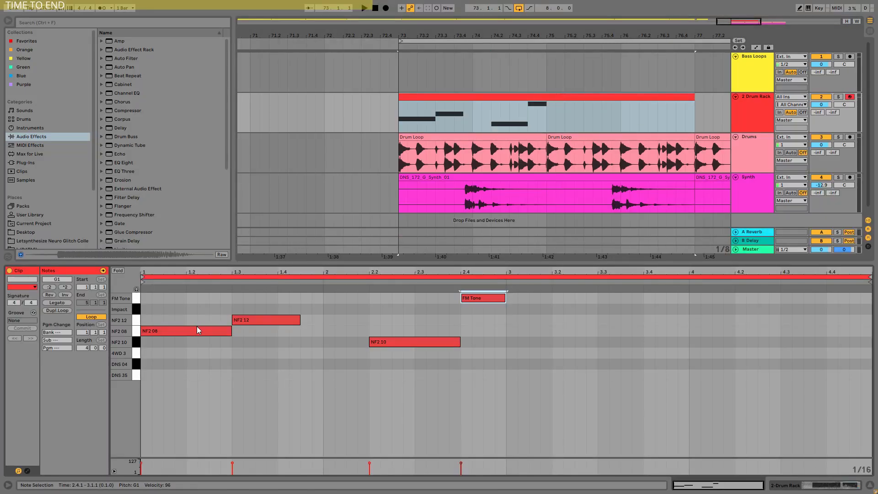
- Copy the opening bass note to bar 3, shorten it, and duplicate it into four short repeats ending before 3.3
click(172, 330)
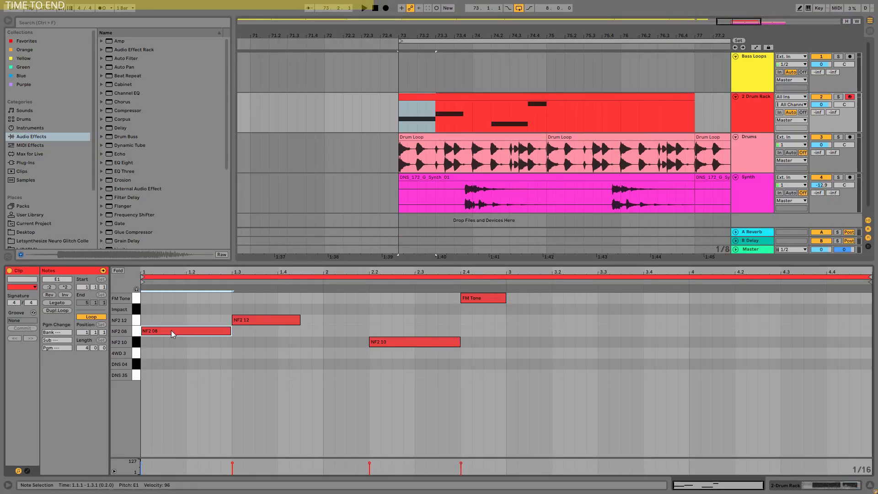
drag(171, 330, 540, 327)
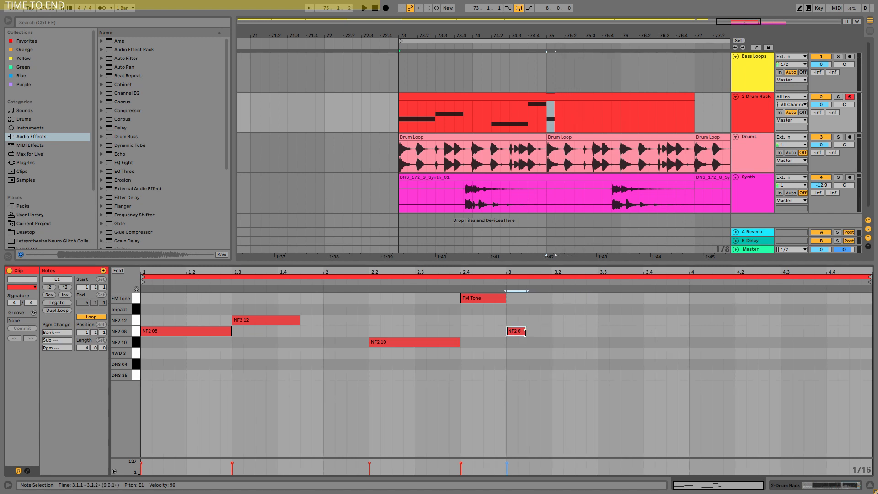
drag(563, 335, 588, 335)
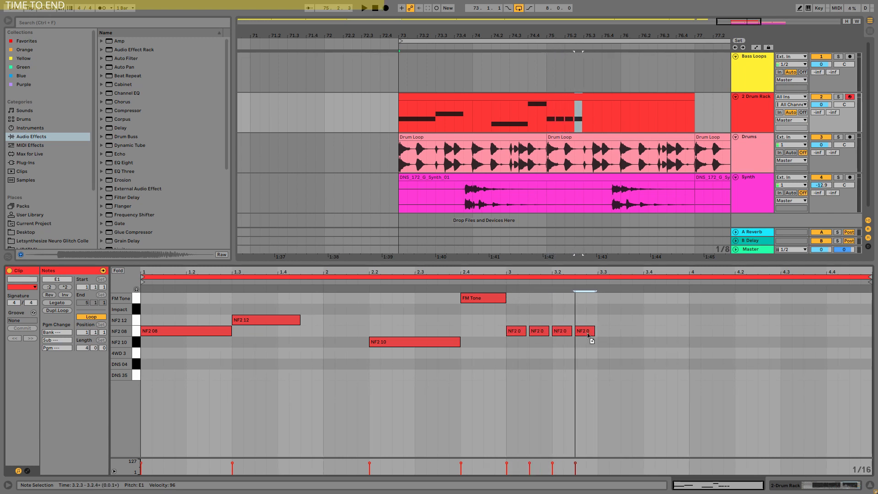
- Audition the pattern from beat 74.2, then copy the NF2 10 note to the NF2 12 row at 3.3
click(492, 118)
key(space)
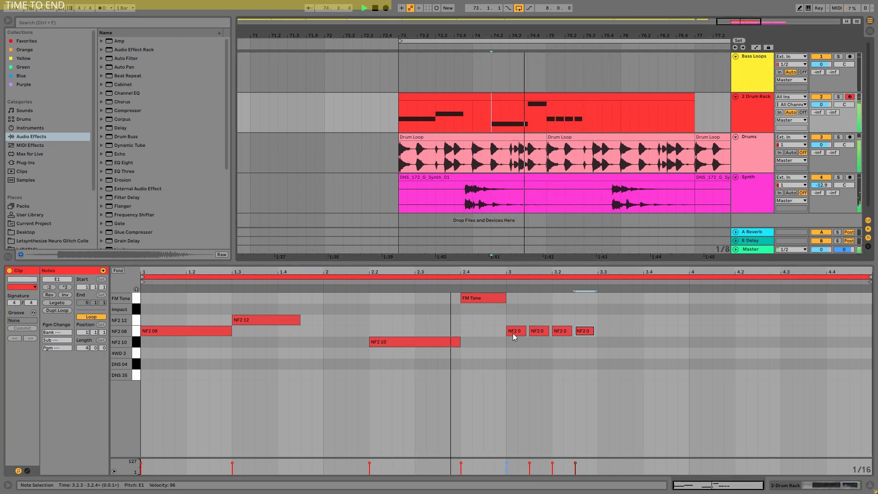
click(447, 338)
drag(438, 341, 666, 316)
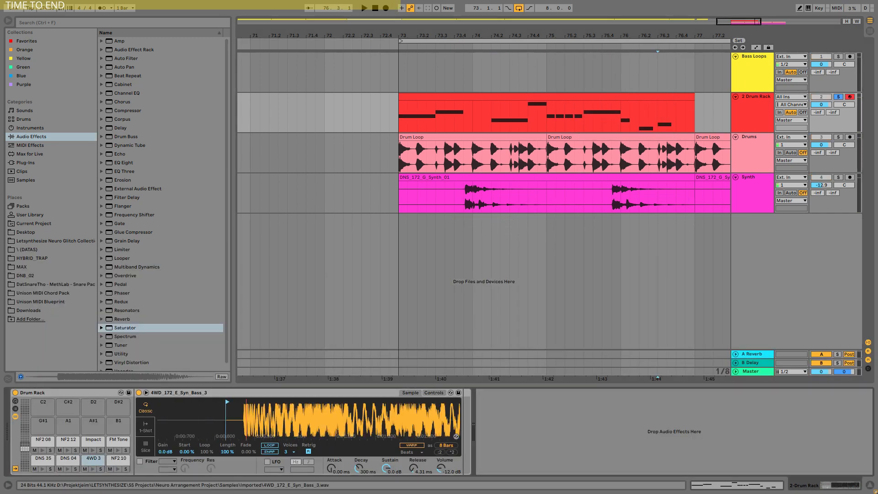
- Play the clip's ending from 76.2 and inspect the 4WD 3 note at 4.3
click(639, 120)
key(space)
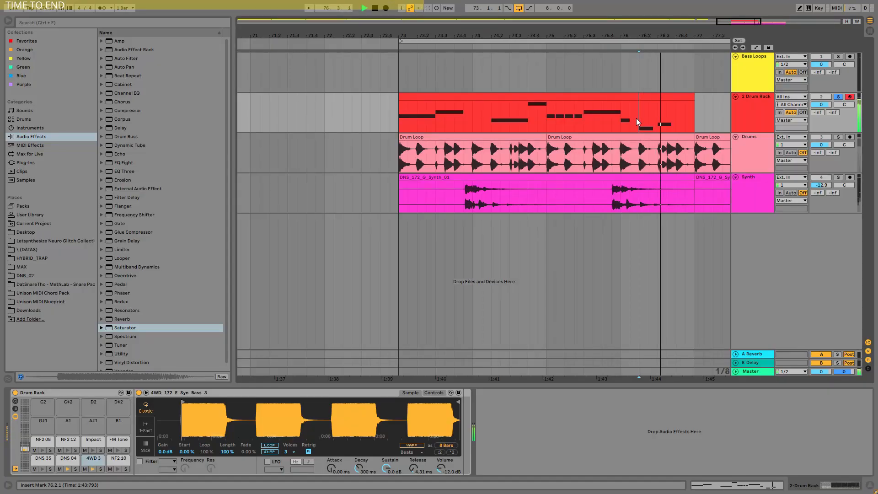
double_click(663, 133)
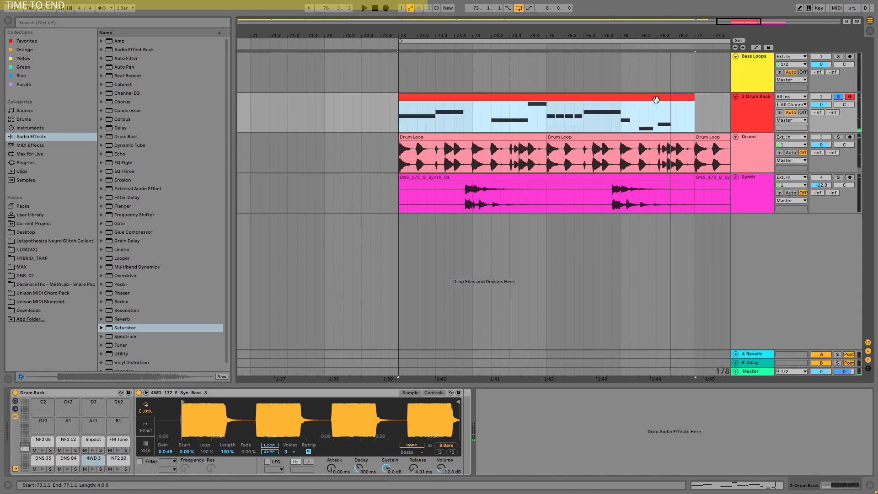
click(799, 352)
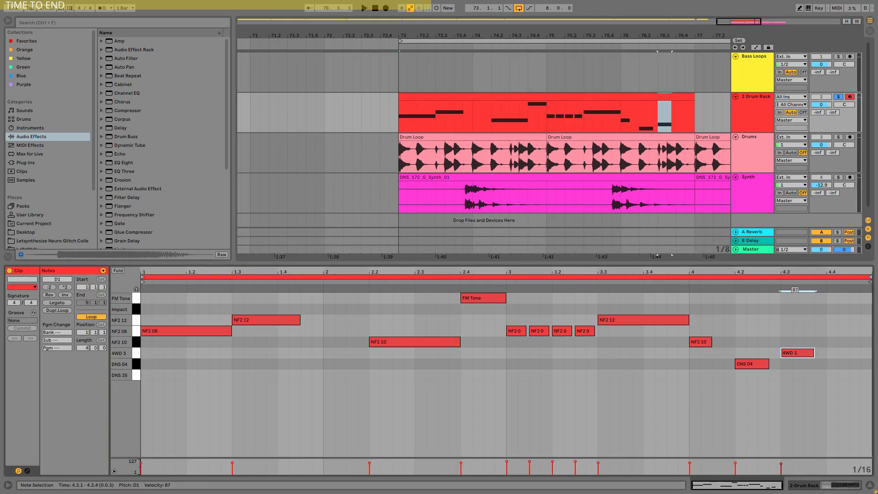
click(641, 117)
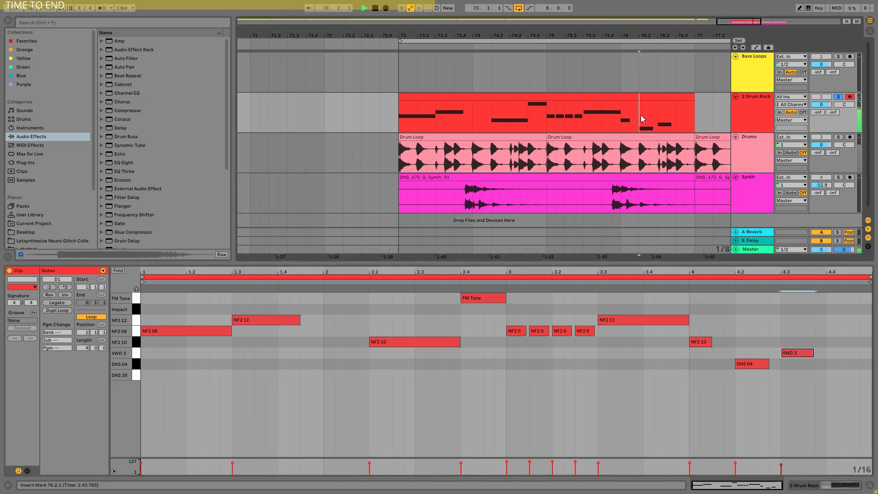
key(space)
- Show the drum rack's devices and add an EQ Eight after the sampler on the 4WD 3 pad
click(764, 106)
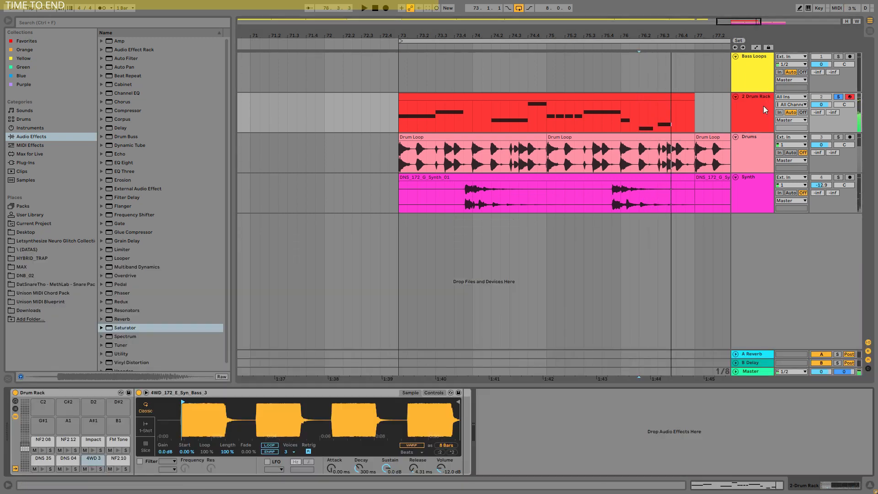
drag(116, 165, 390, 401)
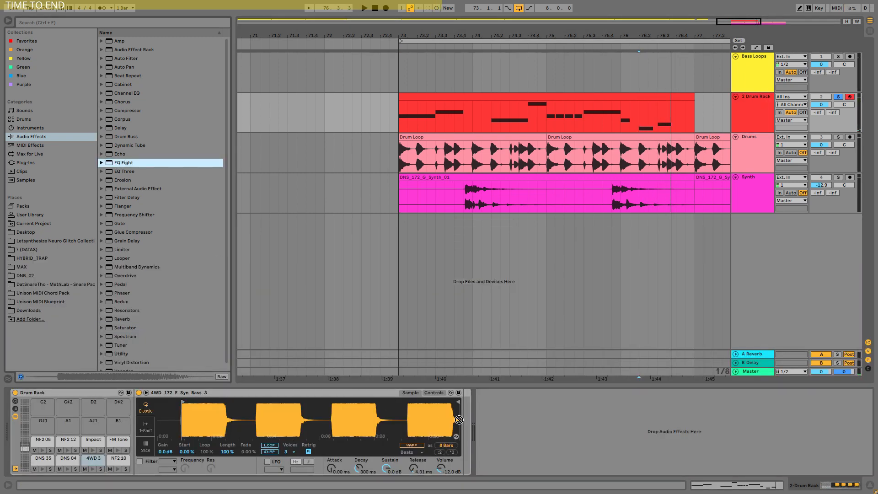
drag(459, 420, 478, 421)
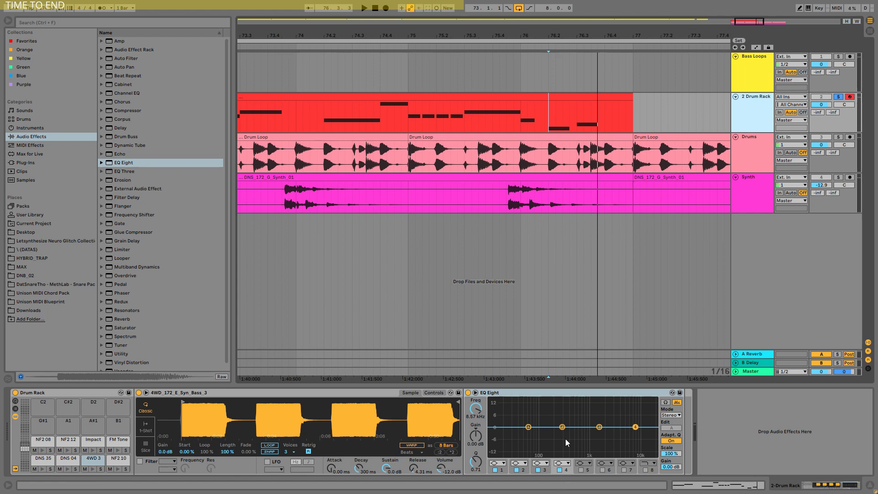
- Cut band 2 in the low mids and band 4 by about 5 dB in the highs on the 4WD 3 EQ, then play it
click(562, 427)
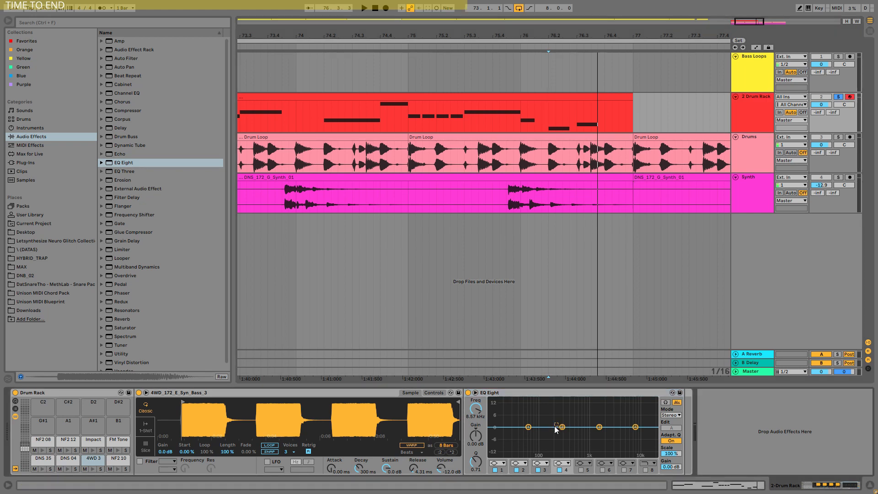
drag(555, 428, 561, 431)
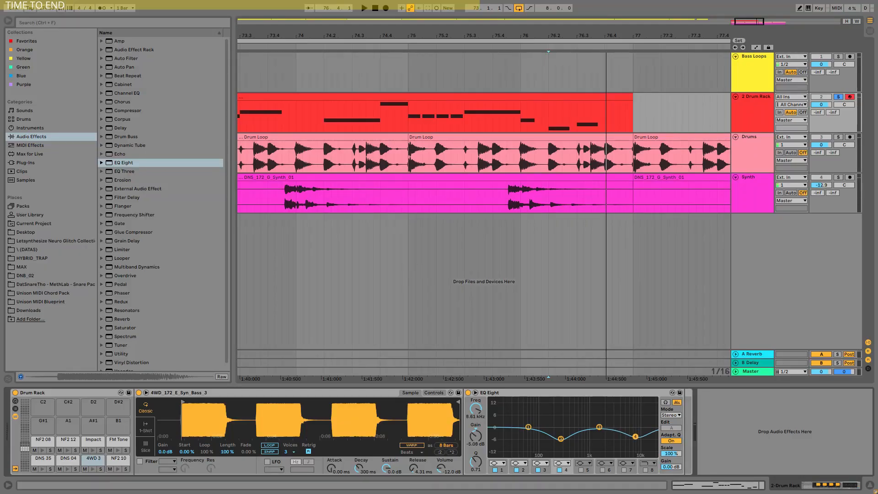
key(space)
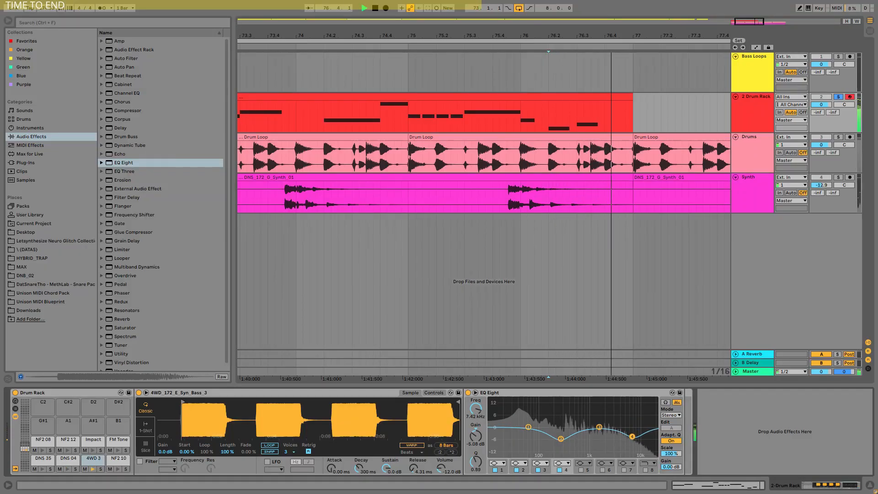
- Ease the high cut on the 4WD 3 EQ and lower band 3 by about 3 dB near 1.1 kHz
drag(632, 436, 595, 431)
key(space)
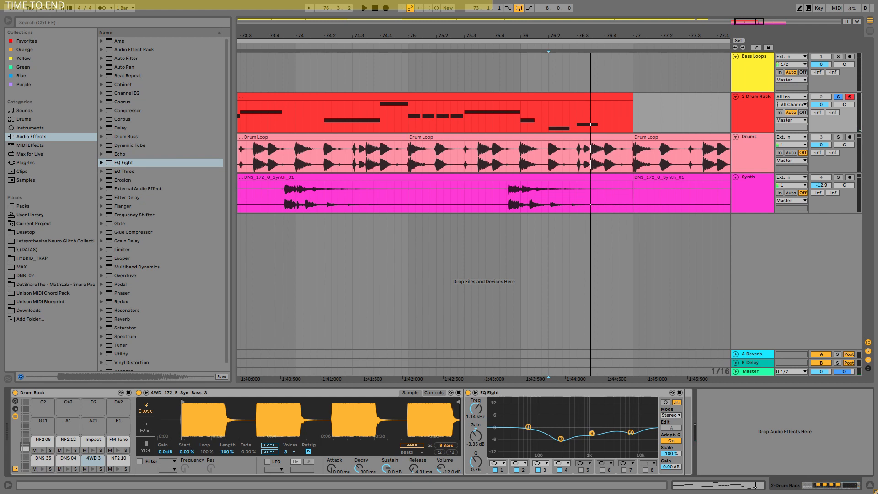
drag(591, 433, 590, 432)
key(space)
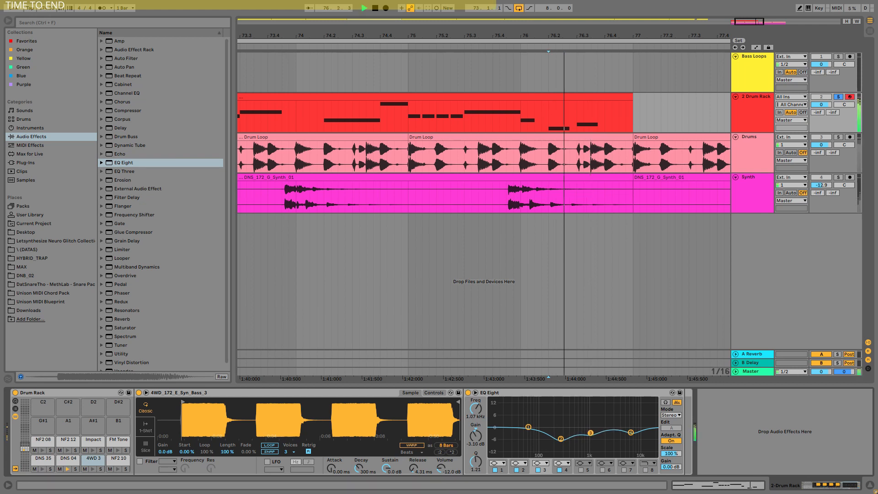
key(space)
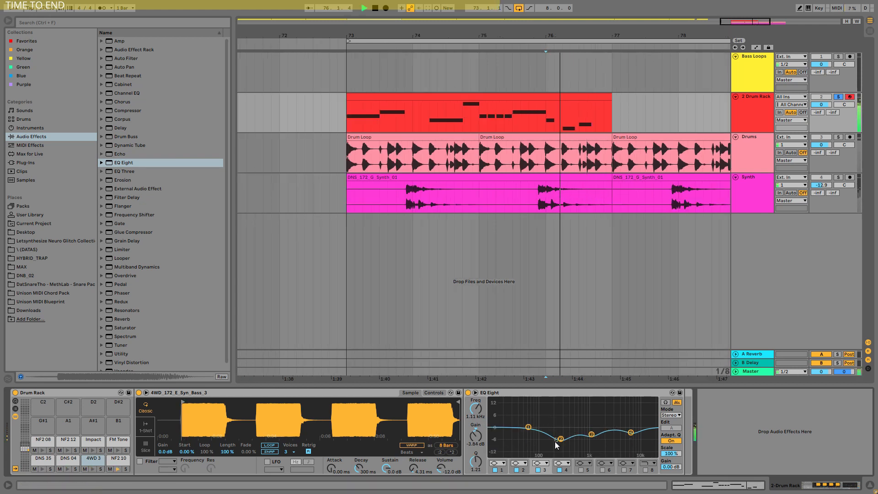
- Refine the 4WD 3 EQ's low-mid cut and set band 3 to about -4.3 dB near 1.28 kHz while auditioning
drag(558, 440, 549, 441)
key(space)
key(space)
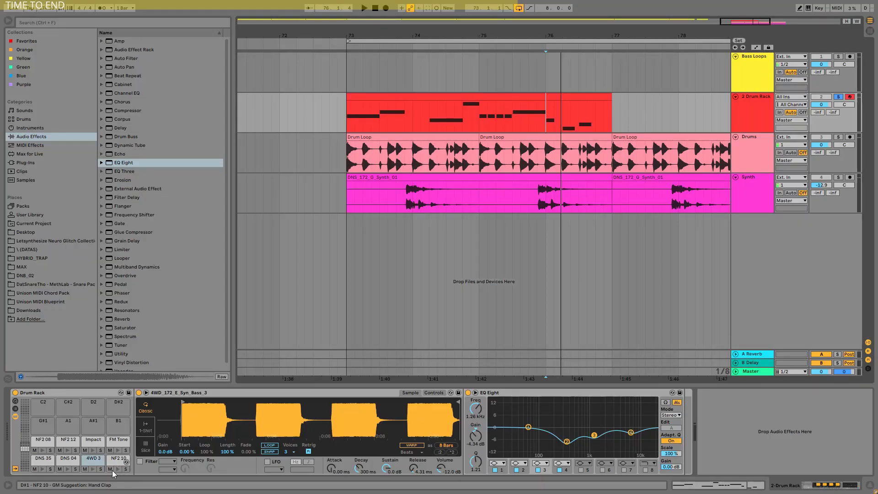
- Preview the NF2 10 pad and show its sampler and EQ for comparison
click(116, 470)
click(117, 459)
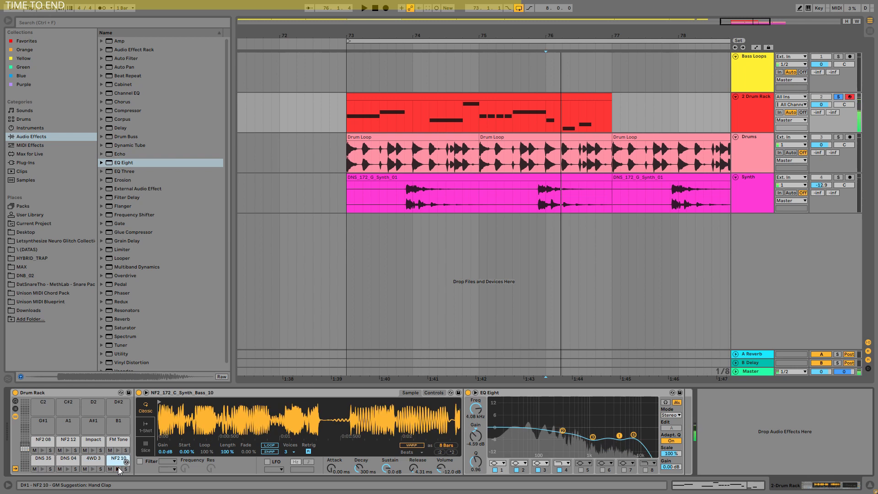
- Set the NF2 10 sampler's transposition to -7 st and audition its note near bar 76
click(433, 393)
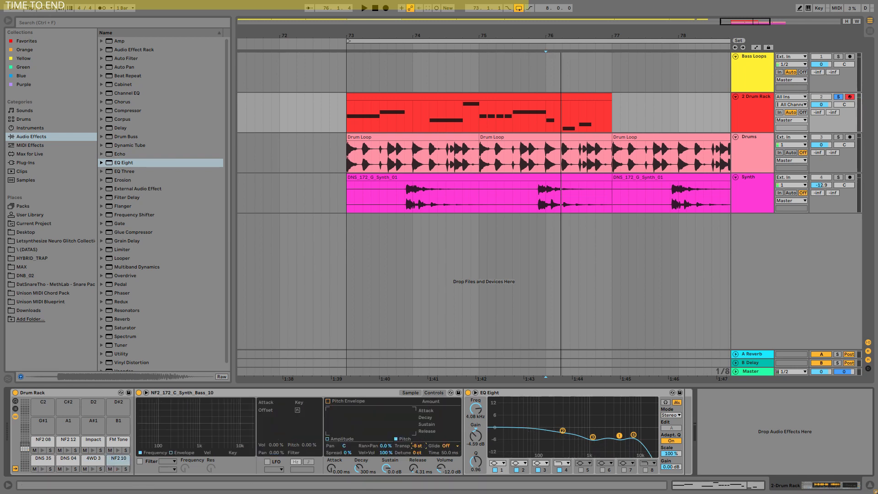
key(space)
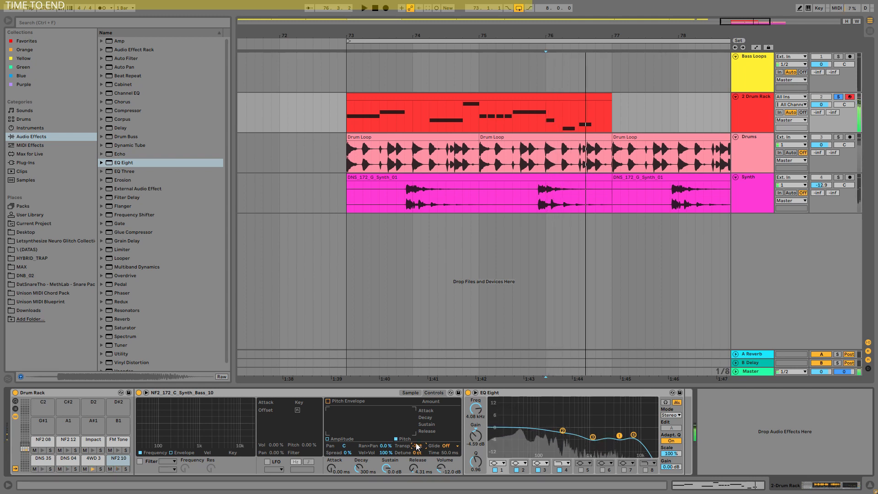
key(space)
key(space)
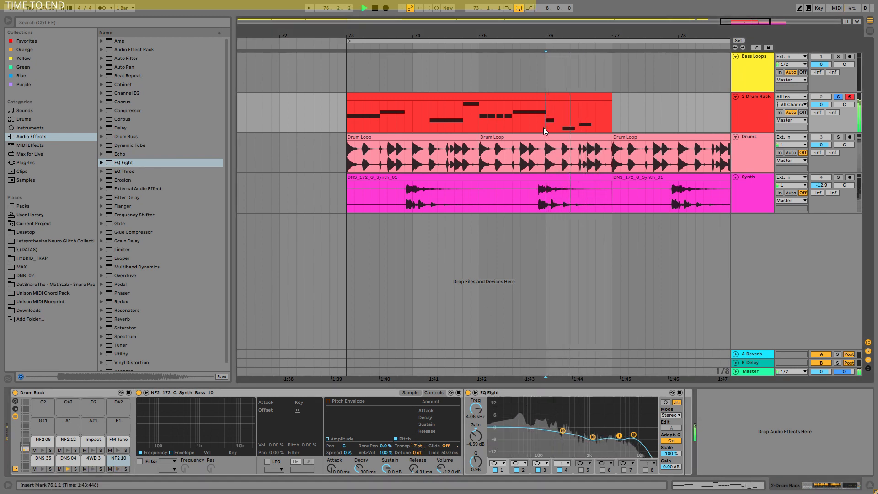
key(space)
key(space)
key(space)
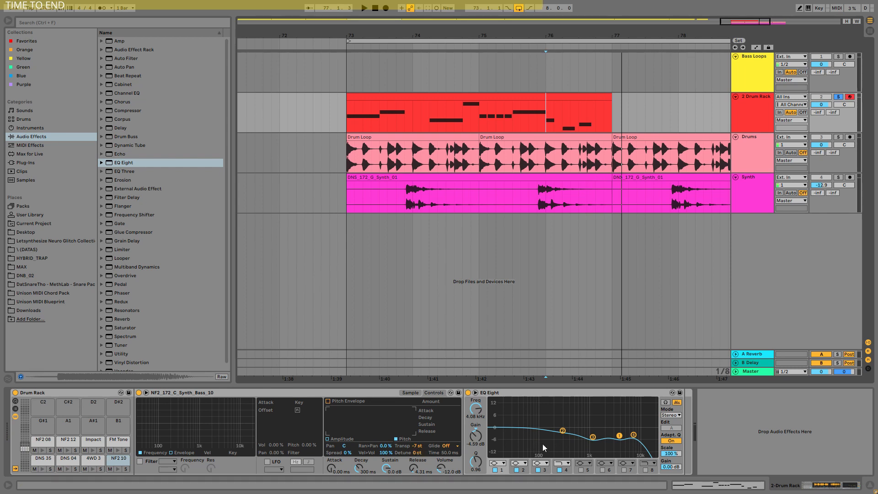
- Take the Drum Rack track out of solo and play the bass pattern together with the drum and synth loops
click(361, 391)
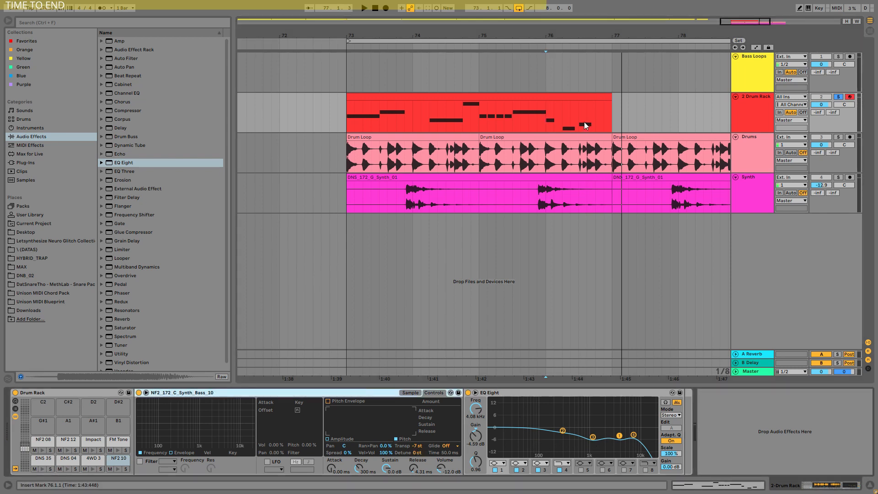
click(542, 116)
click(389, 97)
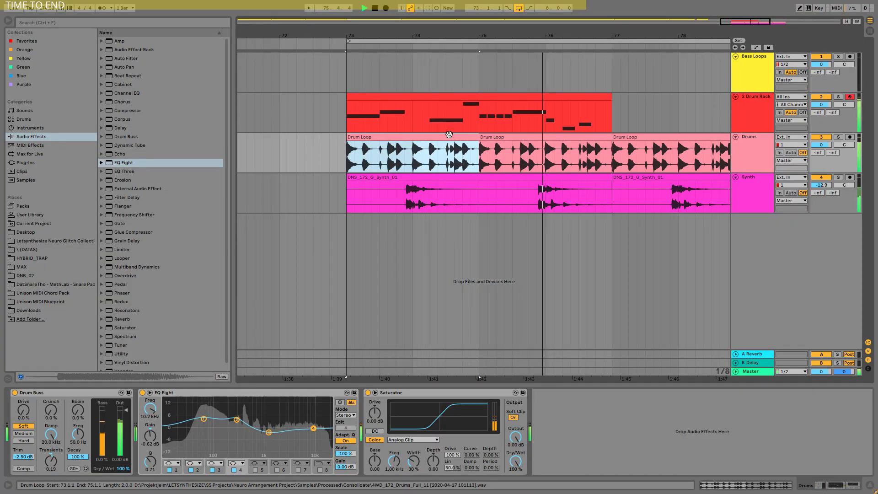
key(space)
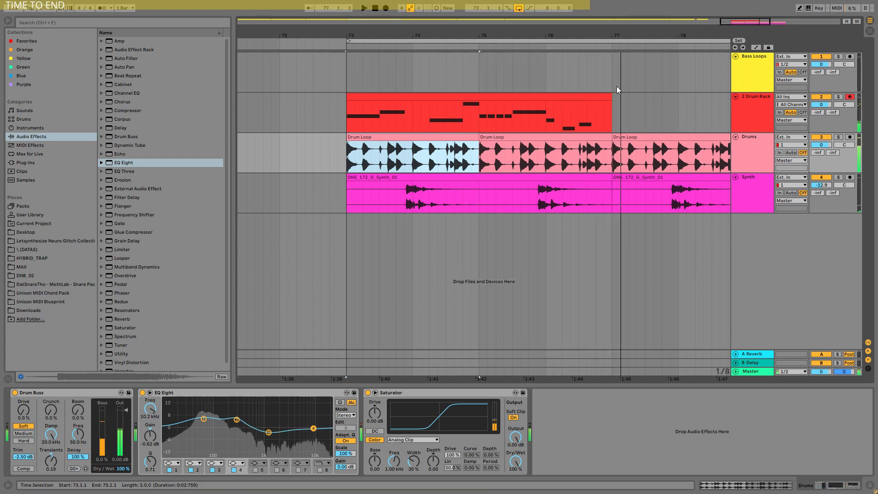
- Move the FM Tone note from beat 2.4 to beat 4.4 in the Drum Rack clip and play the clip's end
click(592, 115)
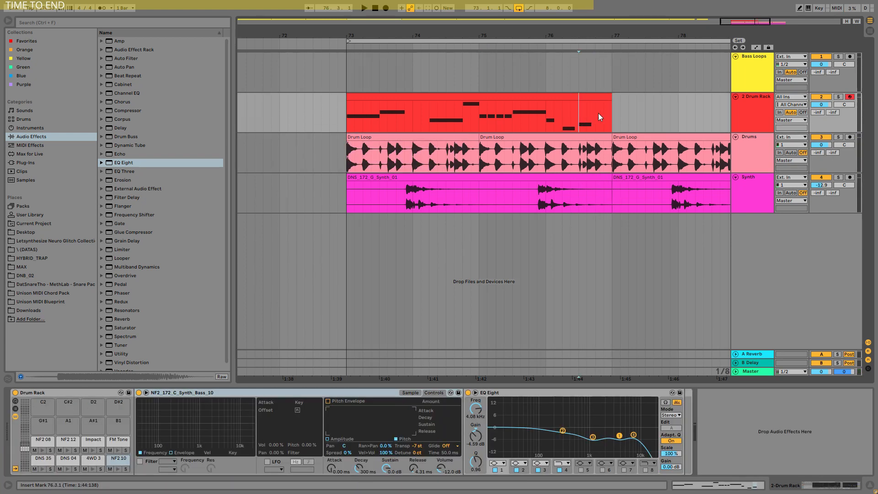
double_click(596, 105)
drag(480, 298, 840, 299)
click(578, 116)
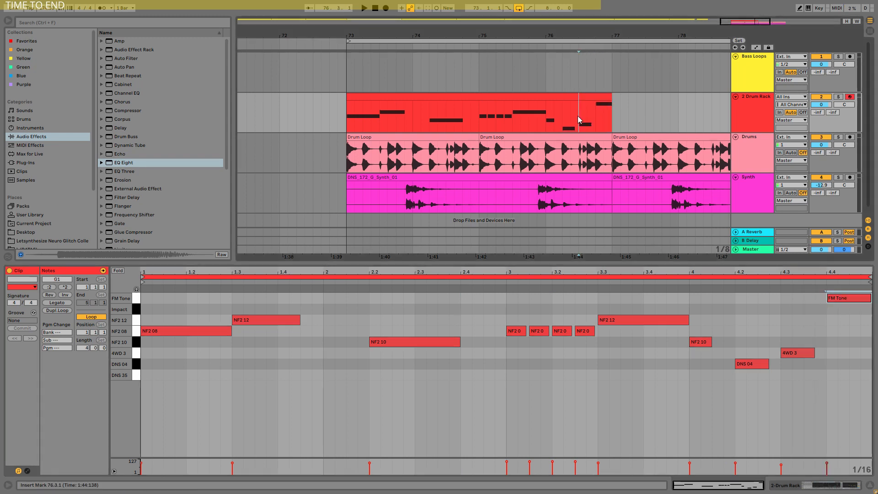
key(space)
click(556, 113)
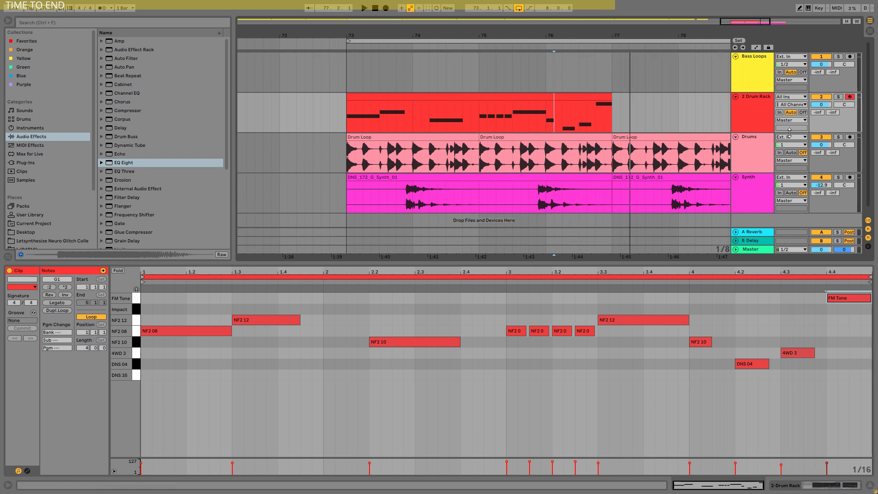
- Copy the 4WD 3 pad of the Drum Rack to the empty G#1 pad
click(754, 113)
click(97, 462)
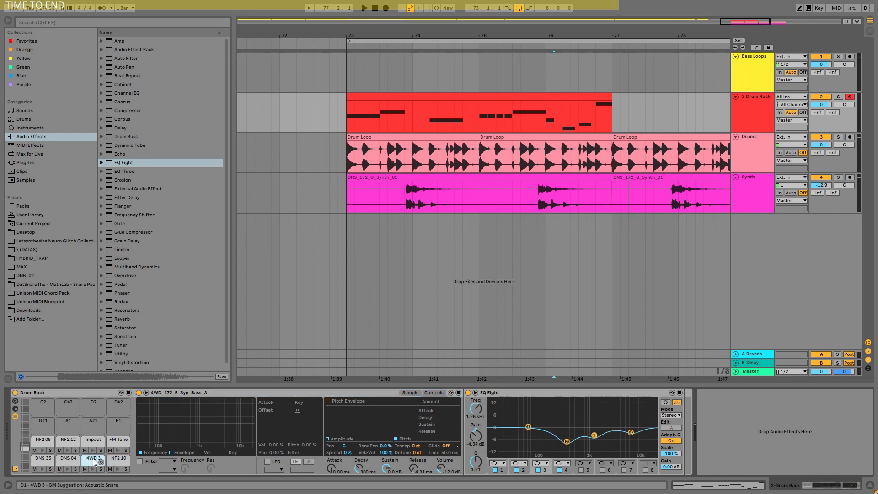
drag(86, 463, 43, 426)
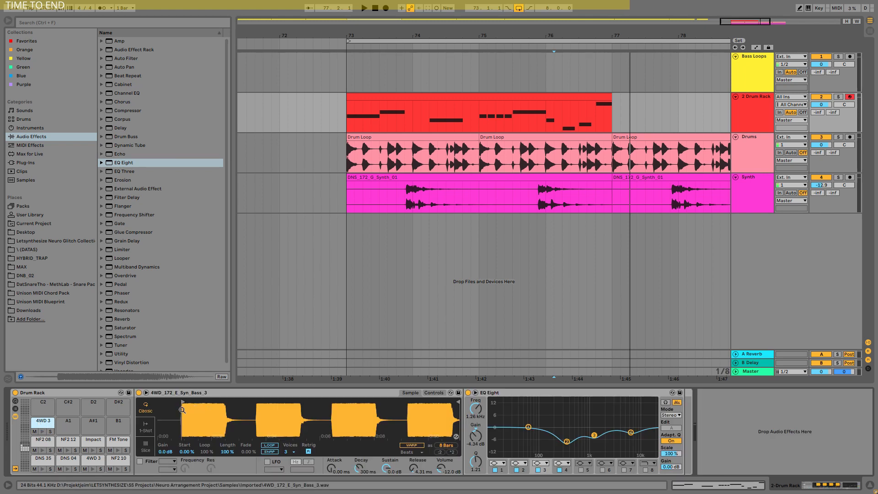
- Zoom into the copied 4WD 3 sample and move its start roughly to the middle of the first bass hit
drag(182, 410, 255, 410)
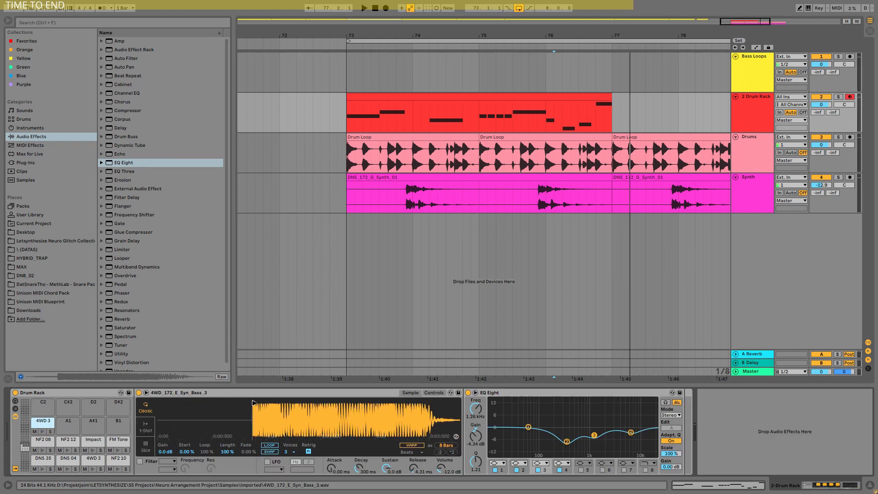
click(253, 405)
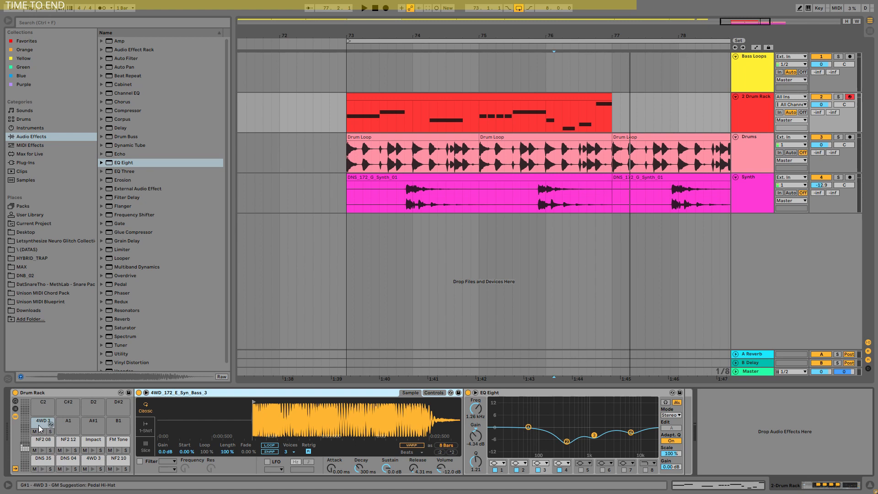
click(90, 460)
click(39, 424)
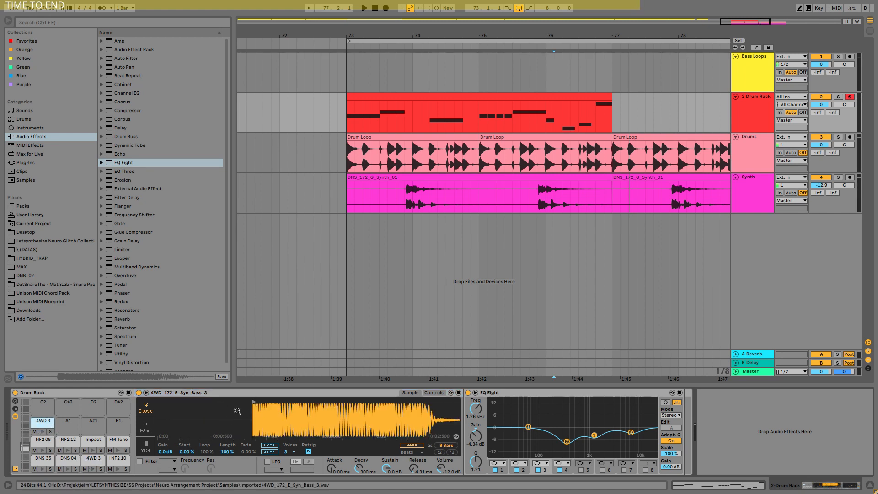
drag(253, 402, 337, 407)
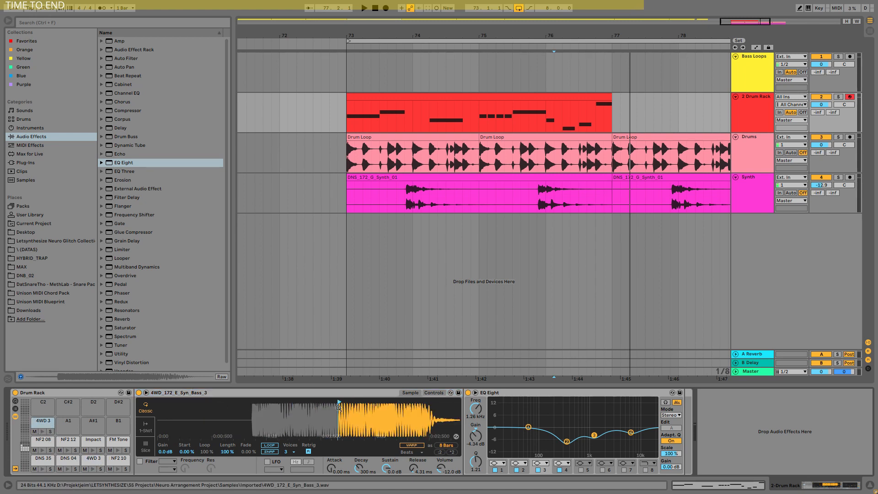
- Add a note for the copied 4WD 3 pad from 2.4.1 to 3.1.1 in the clip and play it
double_click(452, 96)
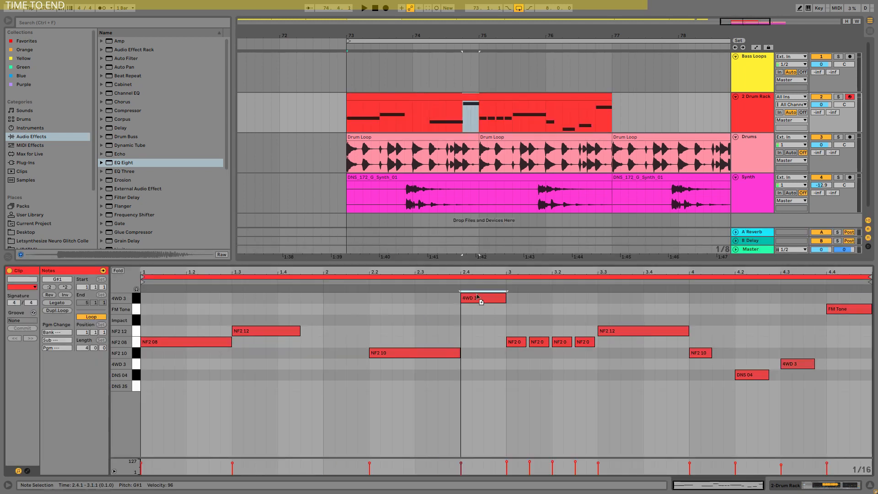
click(450, 117)
key(space)
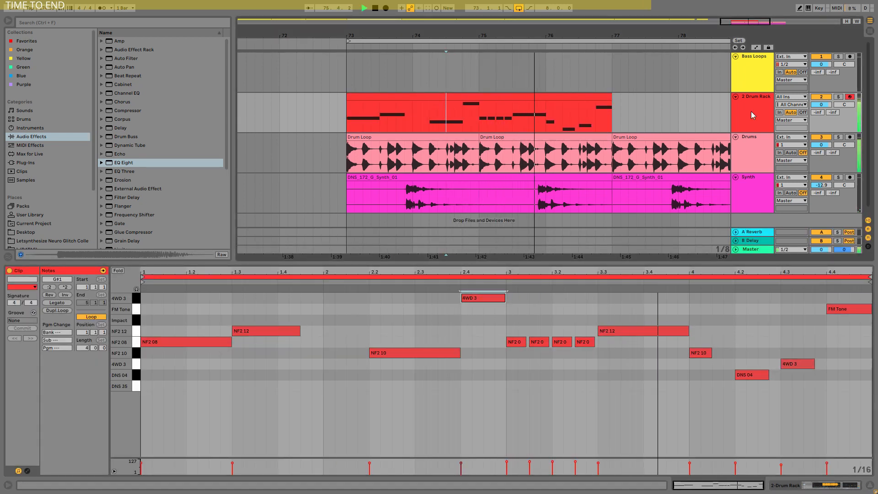
- Transpose the copied 4WD 3 sampler to +5 st and set its warp mode to Complex Pro
click(760, 99)
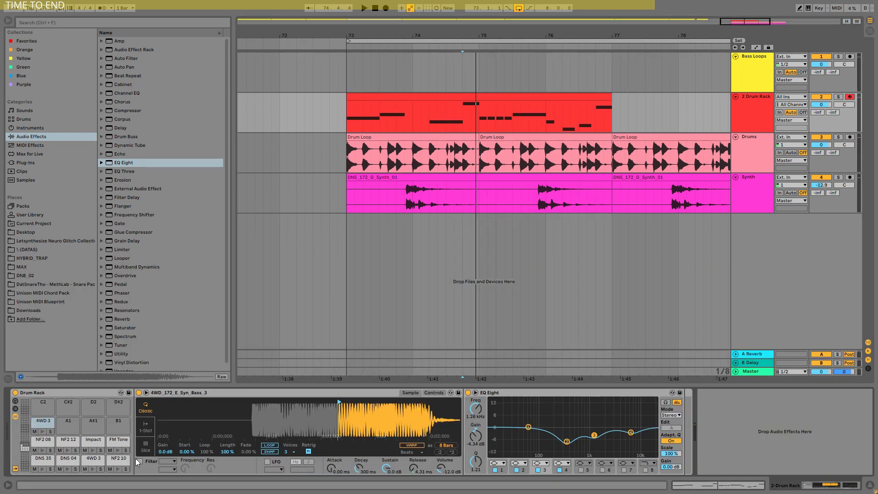
click(54, 425)
click(433, 392)
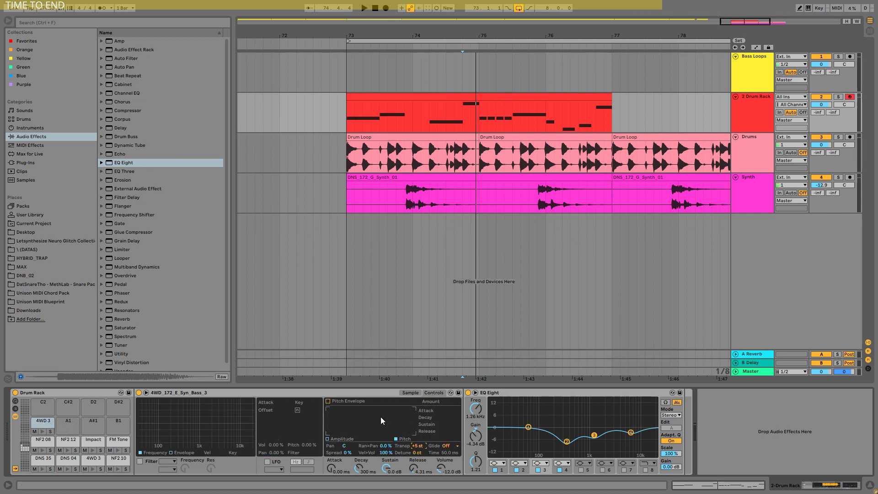
click(410, 392)
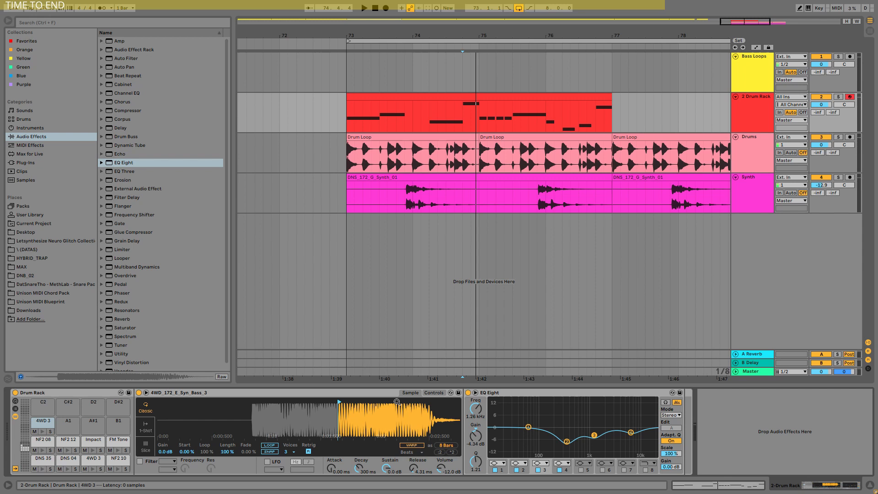
click(412, 445)
click(412, 452)
click(414, 410)
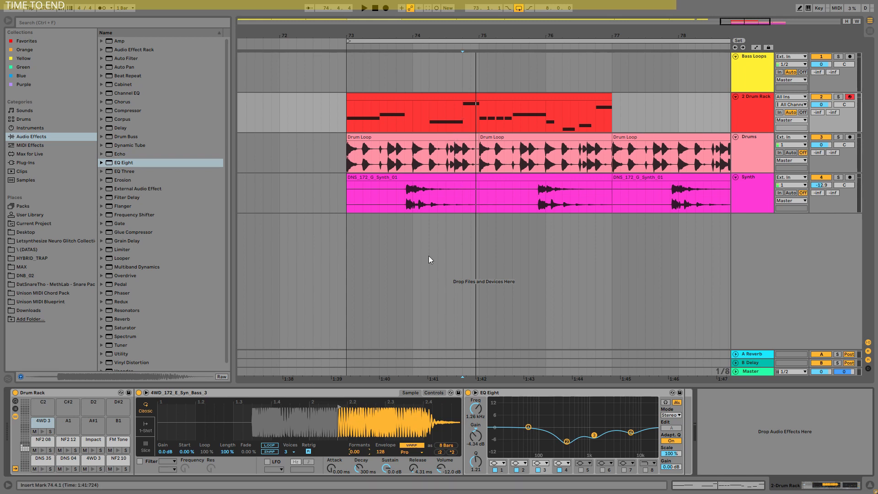
- Audition the pattern, set the original 4WD 3 pad's transposition to -2 st and replay the clip from 76.2
key(space)
key(space)
key(space)
key(space)
key(space)
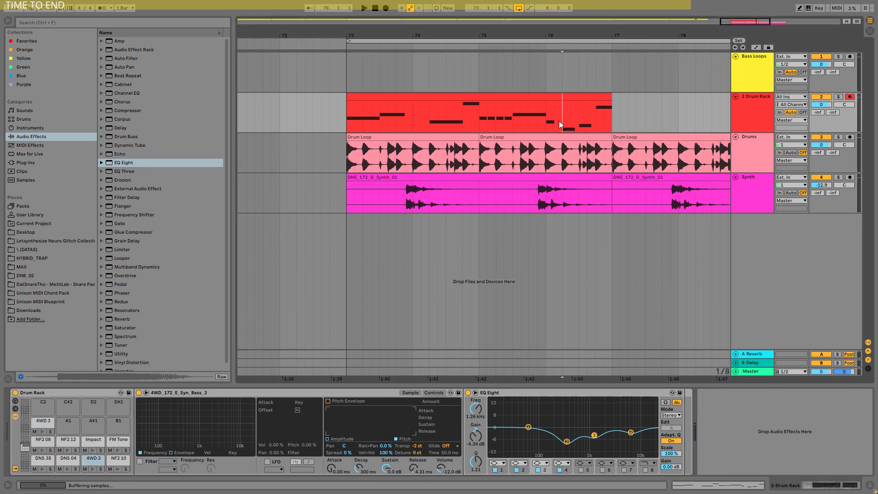
click(562, 121)
key(space)
key(space)
key(space)
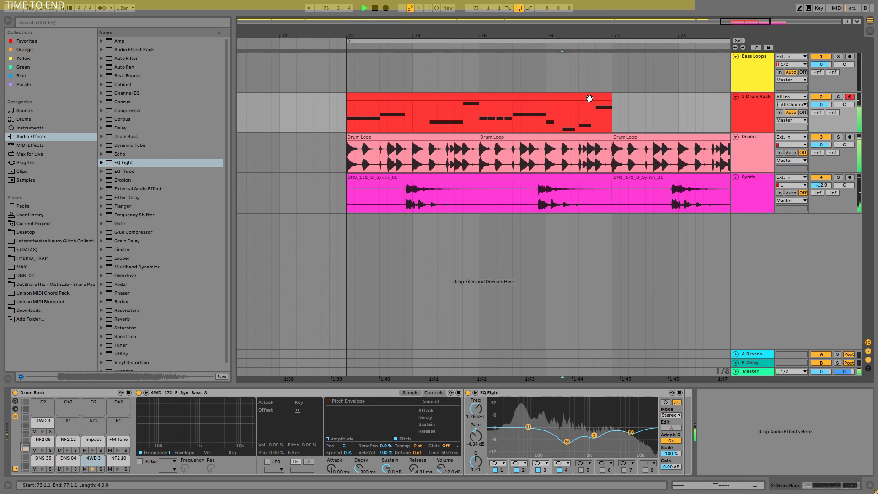
- Insert an audio track below the Drum Rack track and put a Reverb on it
double_click(588, 97)
click(754, 154)
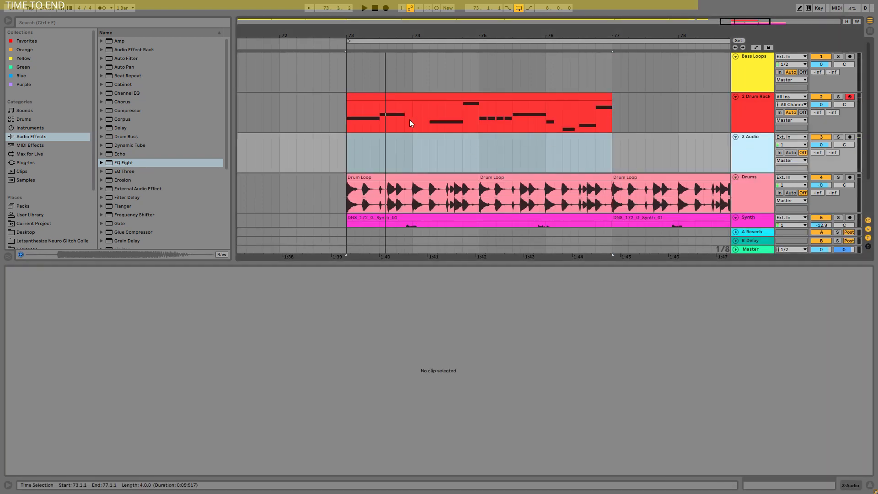
scroll(161, 163, down, 5)
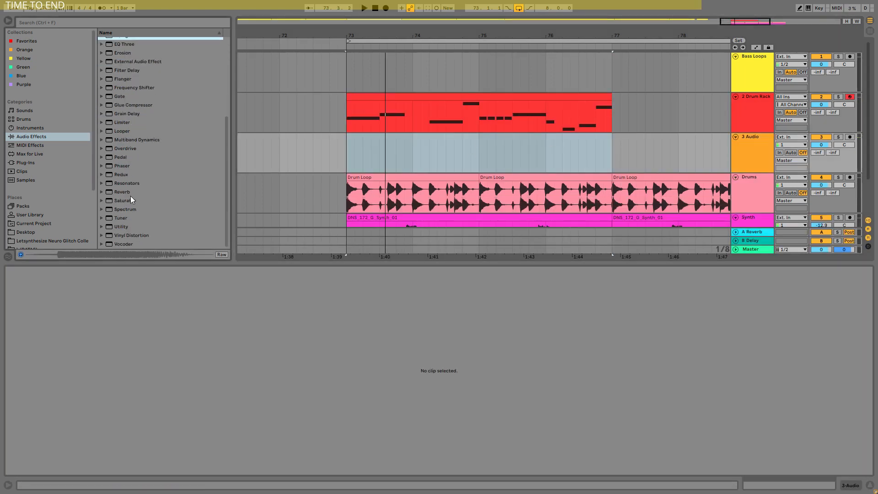
drag(131, 193, 764, 145)
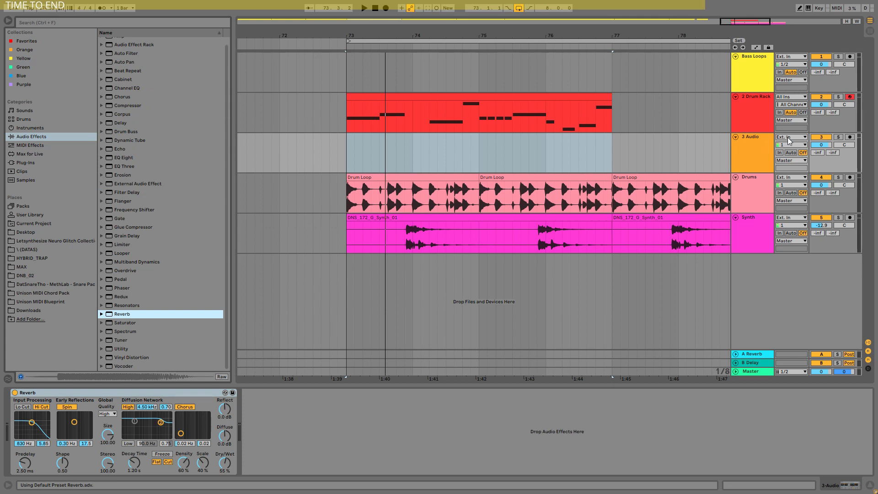
- Route the new audio track's input from 2-Drum Rack, taking the NF2 12 pad's Pre FX signal
click(754, 106)
click(786, 137)
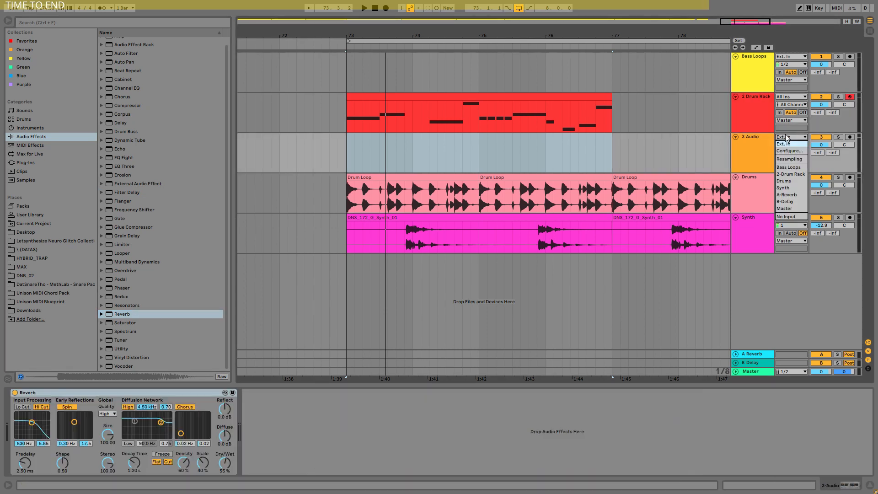
click(790, 175)
click(791, 145)
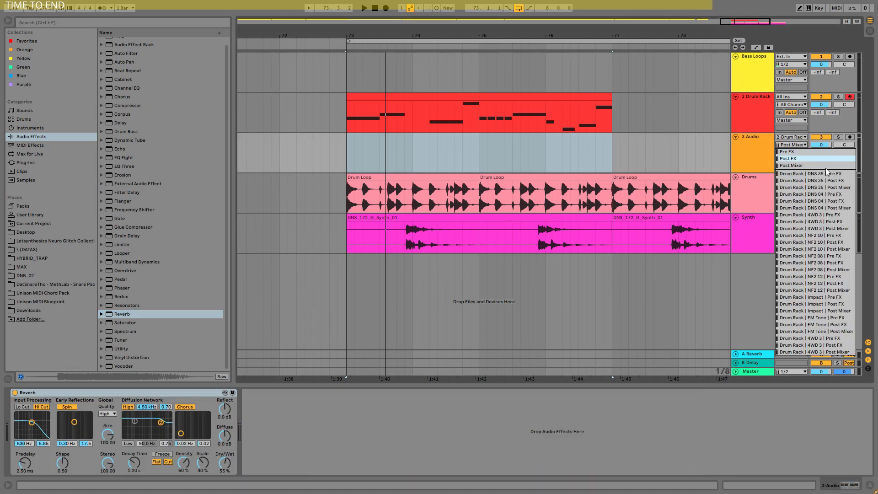
click(821, 277)
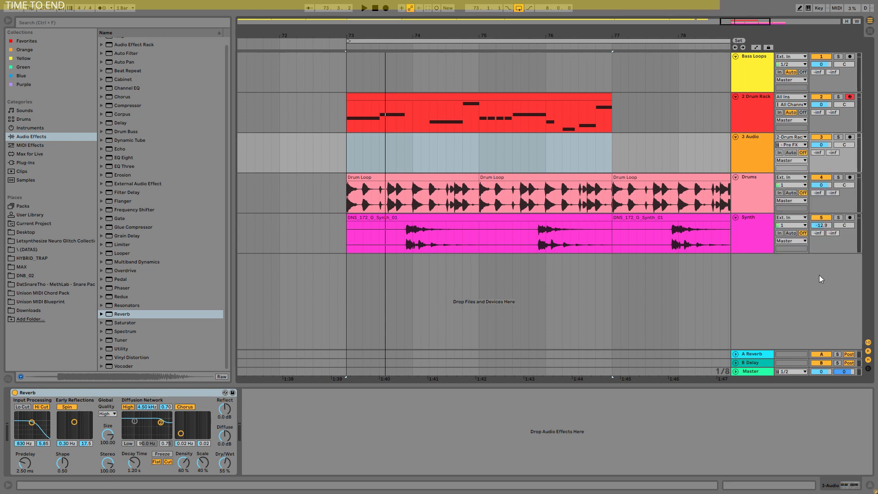
- Set the new audio track's monitoring to In, check the NF2 12 pad and play the pattern through the reverb
click(766, 105)
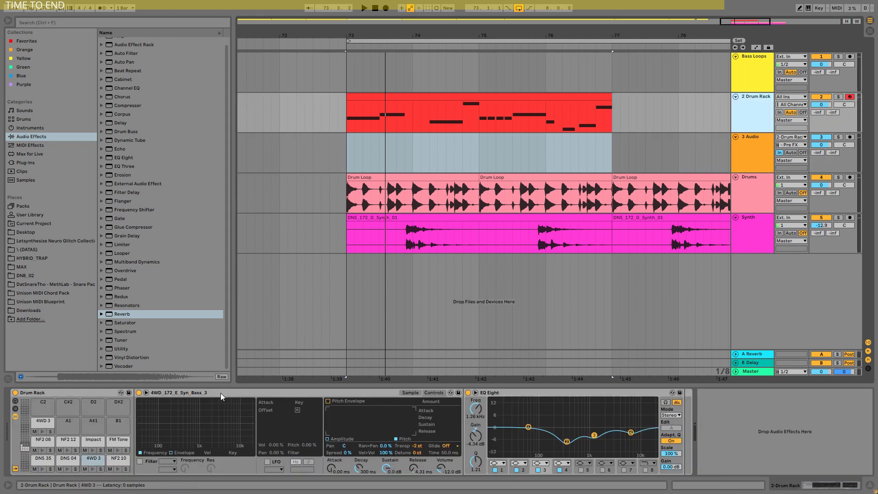
click(56, 449)
click(65, 442)
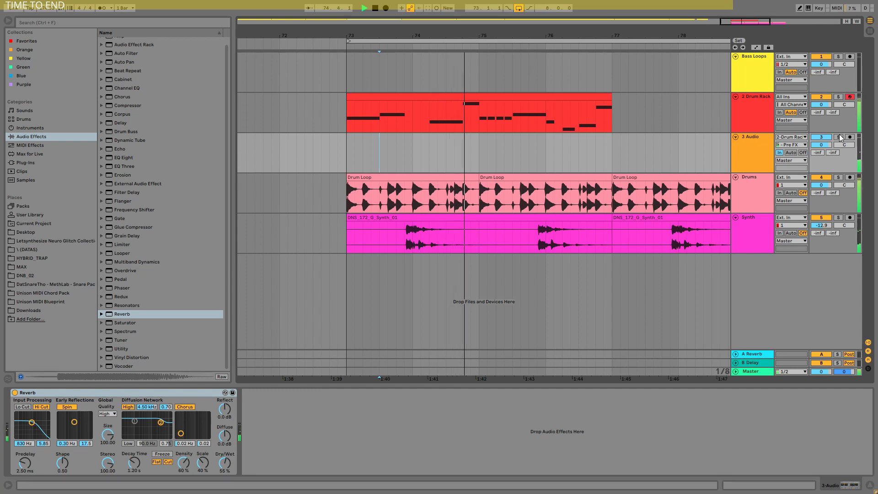
key(space)
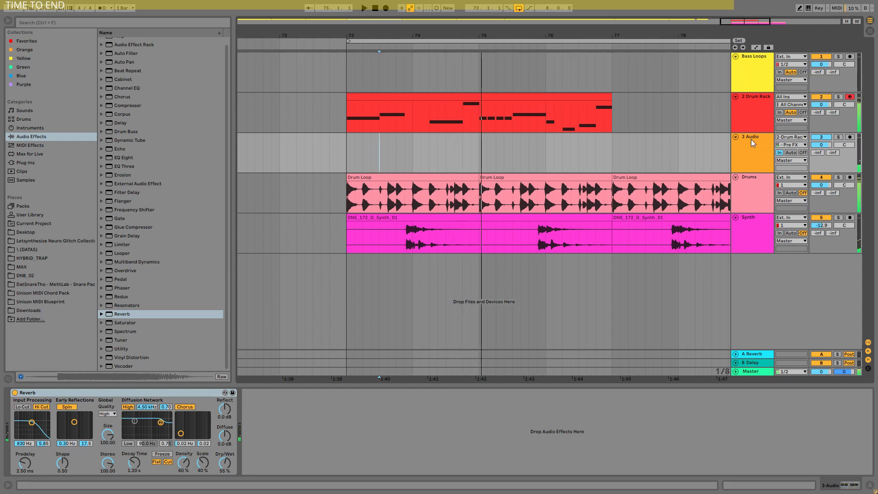
click(840, 138)
- Show the automation lanes and set the Reverb's decay time to 5.45 s and its dry/wet to 0%
click(756, 47)
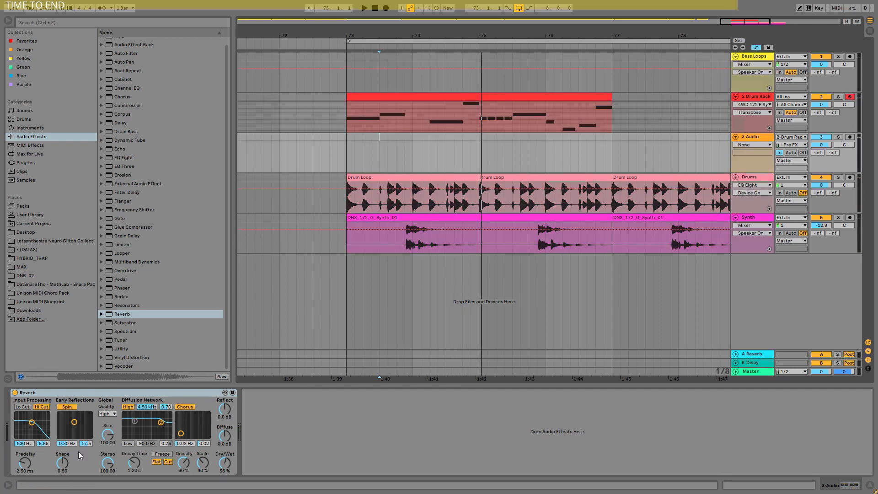
drag(134, 462, 134, 458)
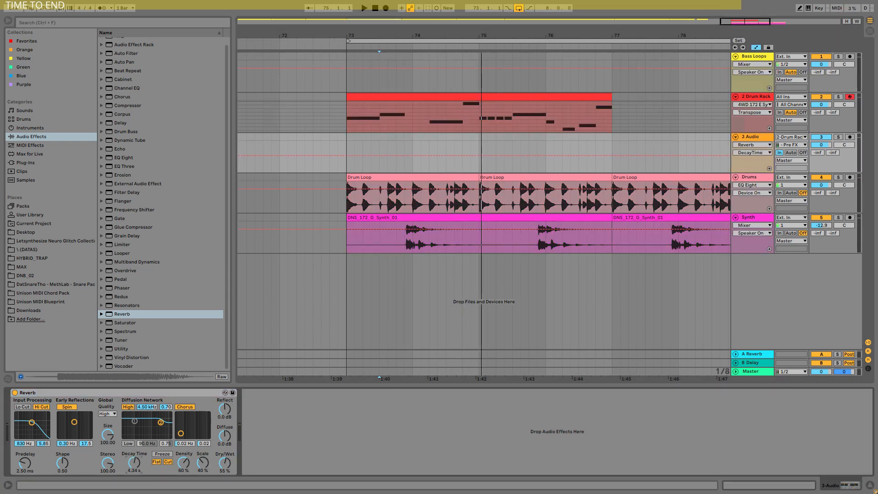
drag(231, 467, 231, 485)
key(space)
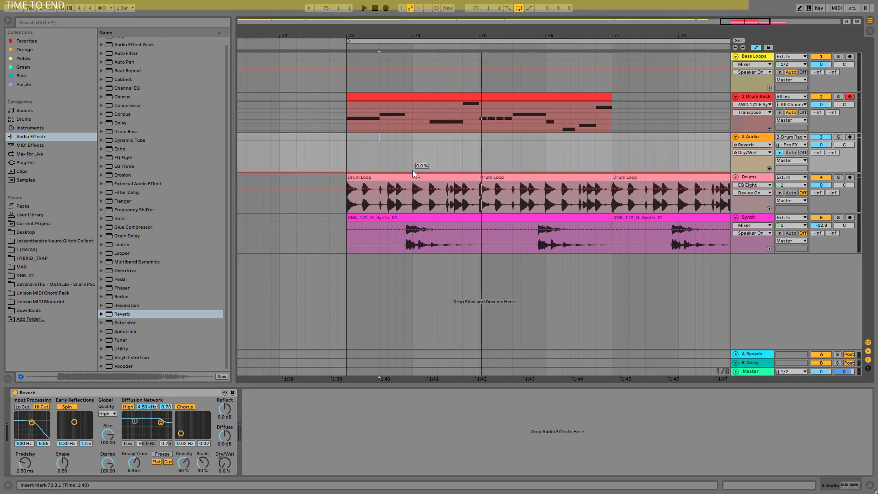
- Draw a curved Dry/Wet automation peak up to 100% at bar 74 on the reverb track, then audition that track soloed
drag(412, 171, 405, 143)
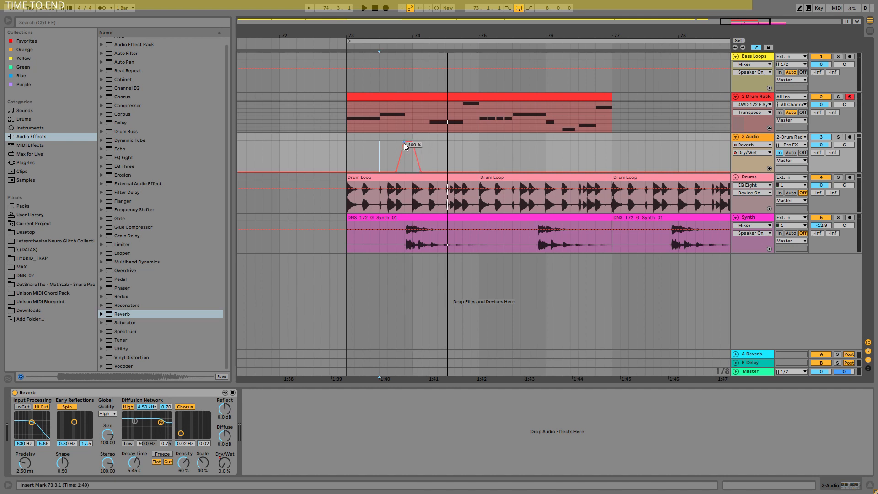
key(space)
click(838, 136)
key(space)
key(space)
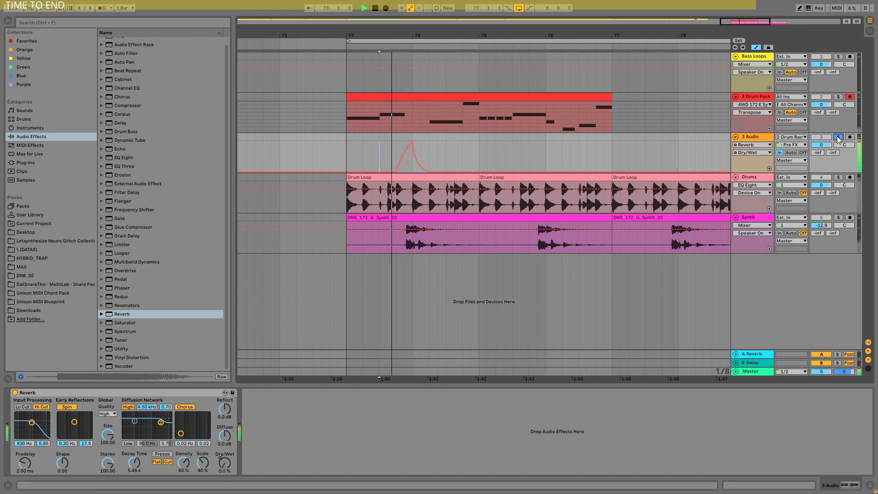
- Unsolo the reverb track, enable the Reverb's low cut with the input filter at 1.62 kHz, and replay the full mix
key(ctrl+z)
key(space)
key(space)
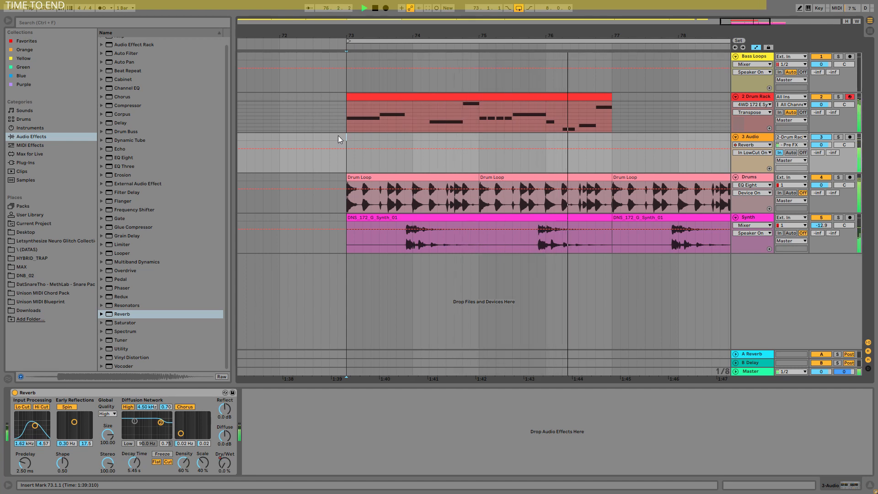
key(minus)
key(space)
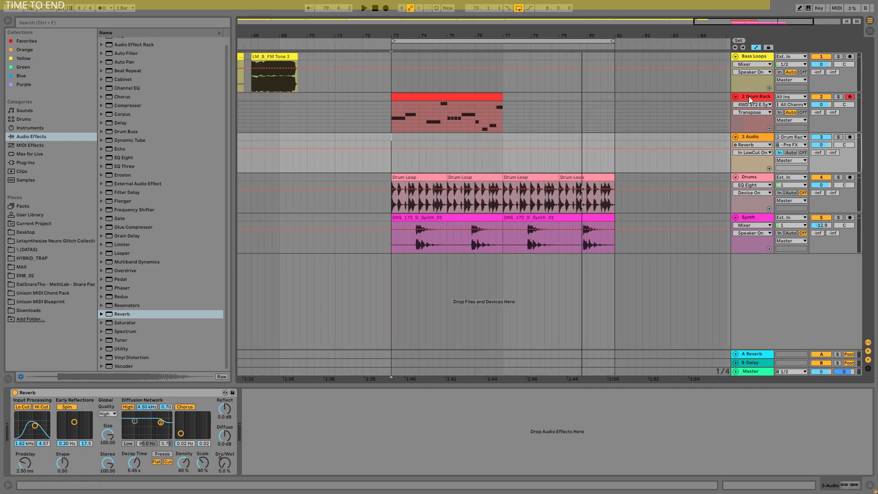
- Group the Drum Rack and reverb audio tracks and name the group Basses
shift+click(753, 137)
key(ctrl+g)
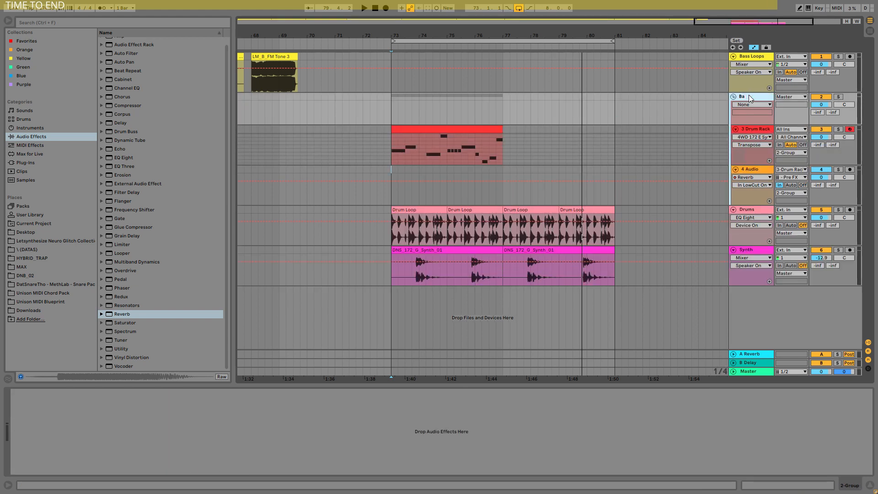
text(es)
key(Return)
- Add the Multiband Compression preset and an EQ Eight to the Basses group
click(101, 262)
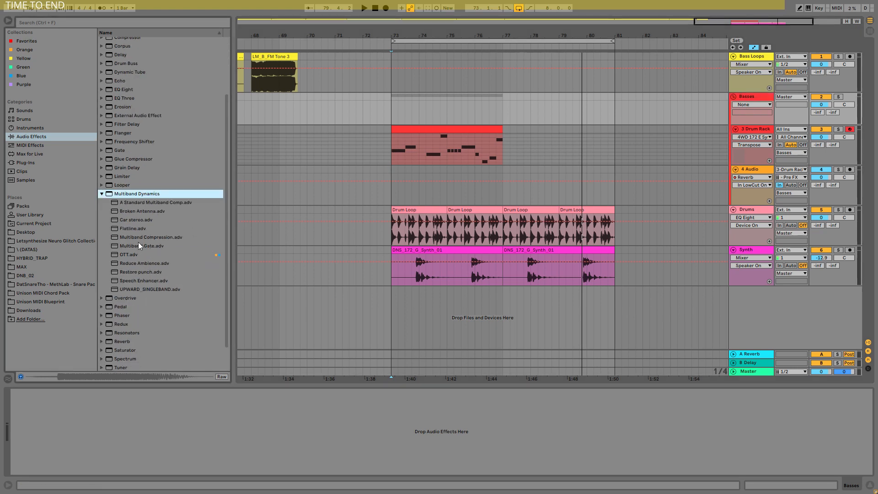
click(138, 238)
key(Return)
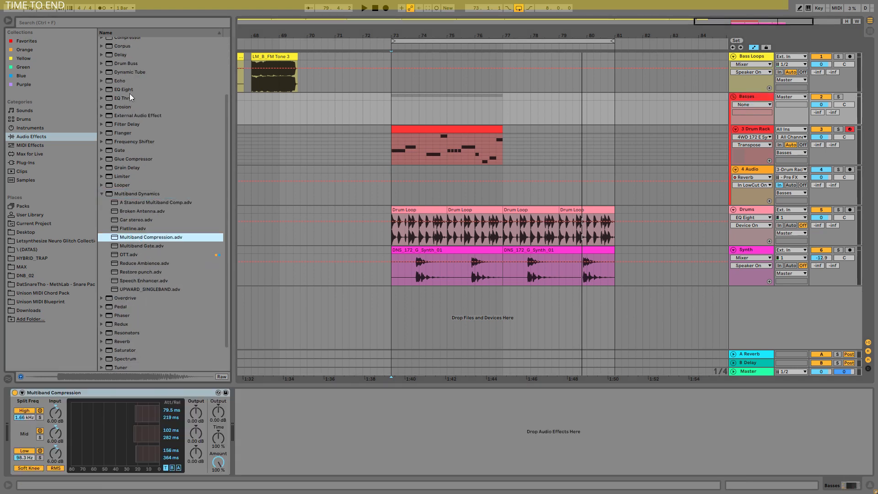
key(Return)
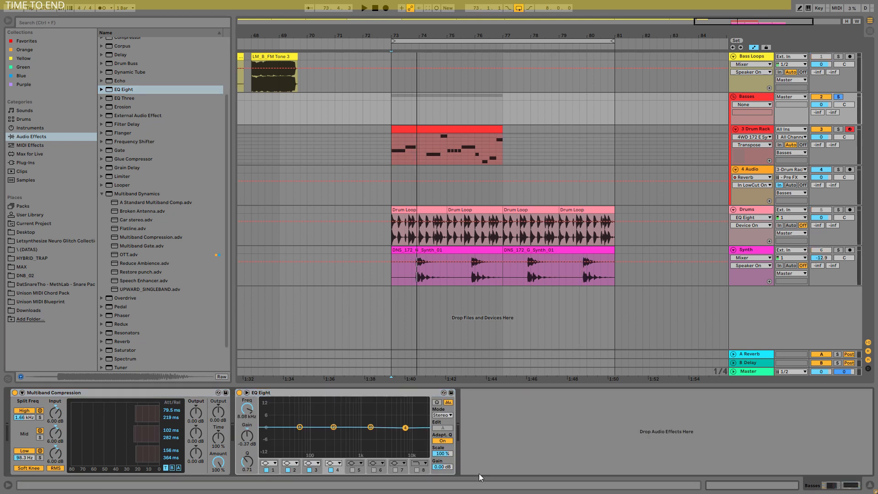
- Change band 4 of the Basses EQ Eight to a high-cut filter at 11.4 kHz and play the soloed group
click(370, 395)
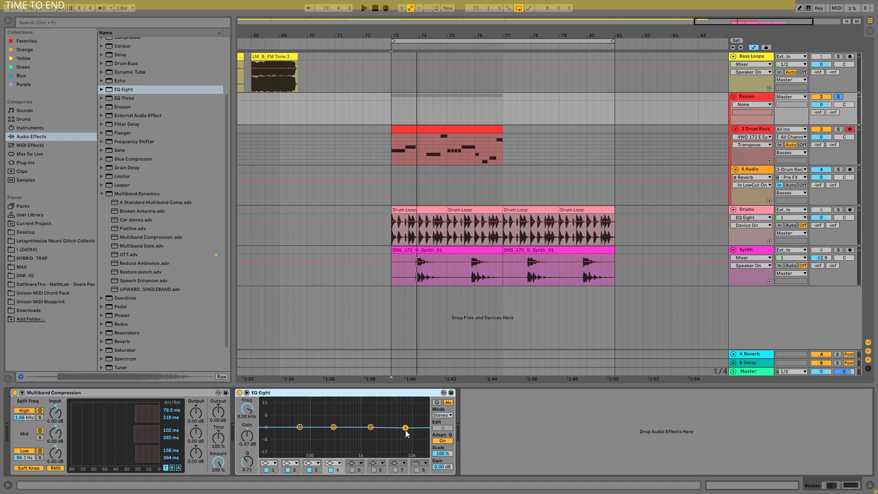
click(333, 464)
click(333, 457)
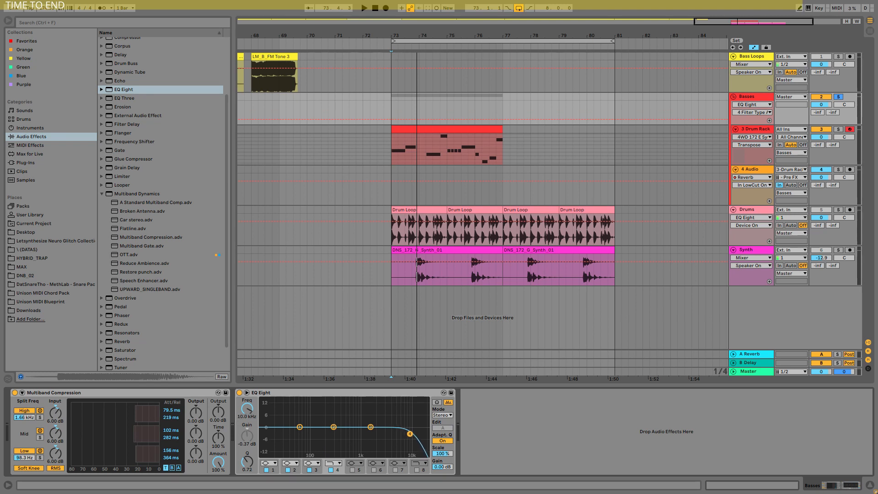
drag(411, 434, 412, 434)
key(space)
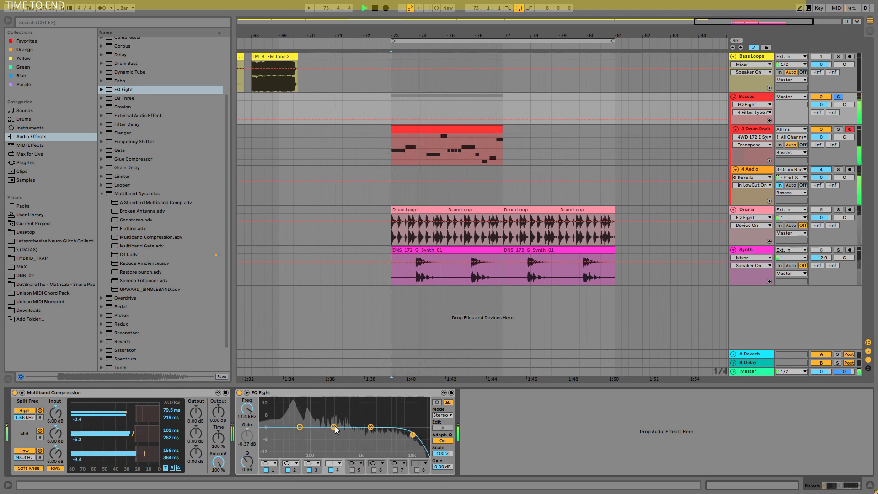
- Compare the soloed basses with the EQ Eight bypassed and switched back on
key(space)
click(238, 393)
key(space)
key(space)
click(238, 392)
key(space)
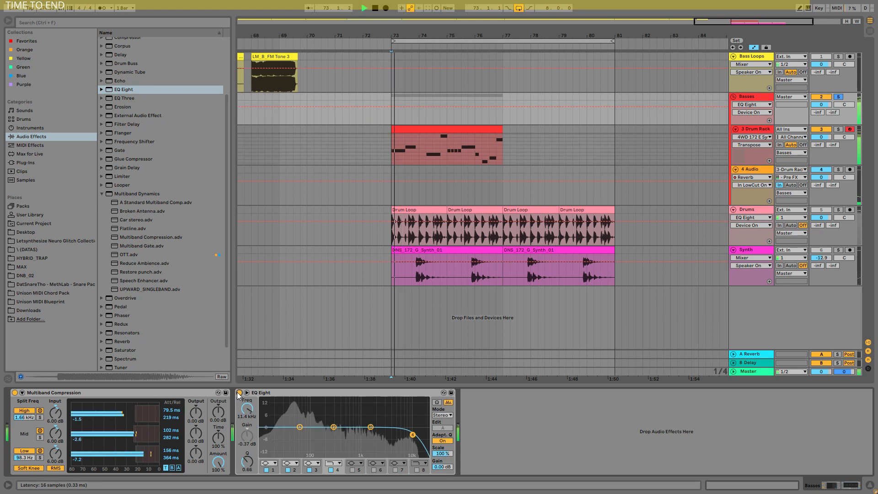
key(space)
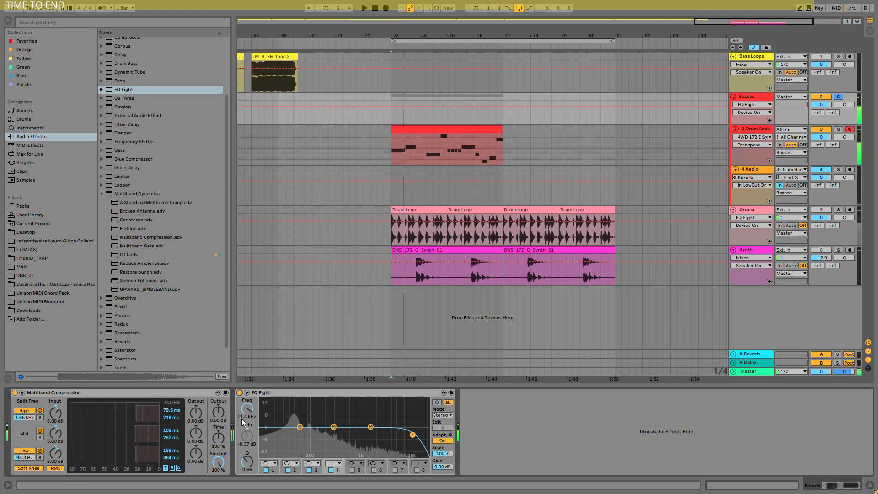
- Boost EQ Eight band 1 by 2.60 dB at 65.3 Hz on the Basses group and replay the bass pattern
drag(299, 427, 302, 422)
key(space)
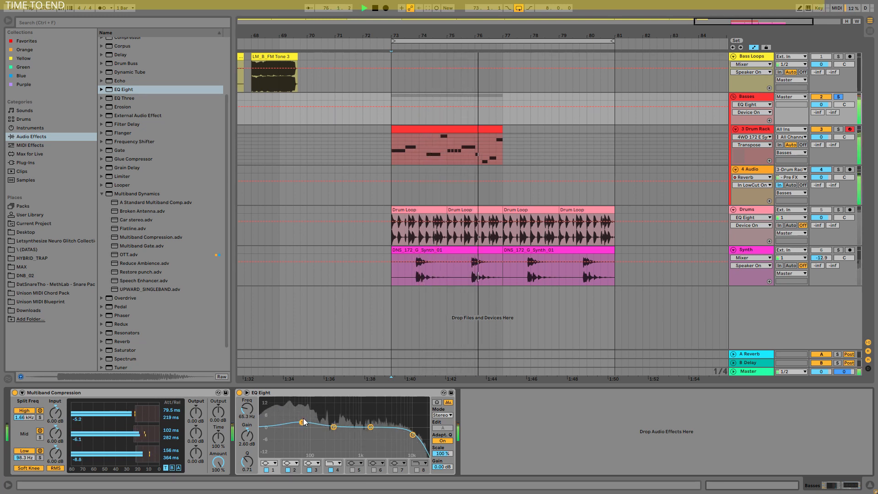
key(space)
key(space)
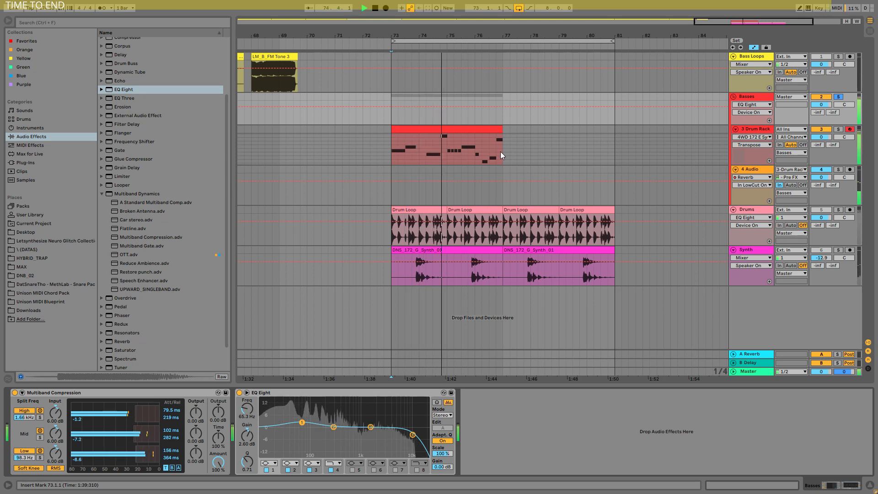
- Add a Limiter with 1.10 dB gain after the EQ Eight and boost EQ band 3 by 3.35 dB around 8 kHz
key(space)
drag(122, 176, 482, 399)
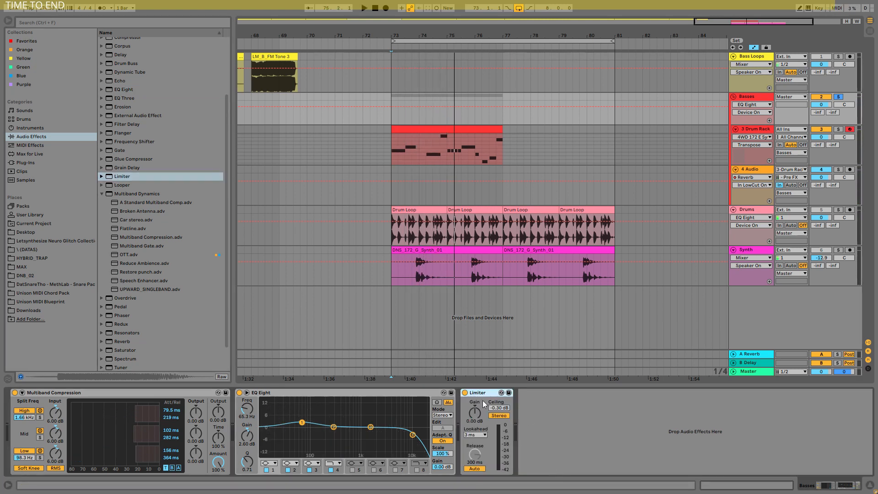
- Shorten the loop to bars 73 to 77 and play the full mix with the Basses group unsoloed
drag(611, 43, 500, 54)
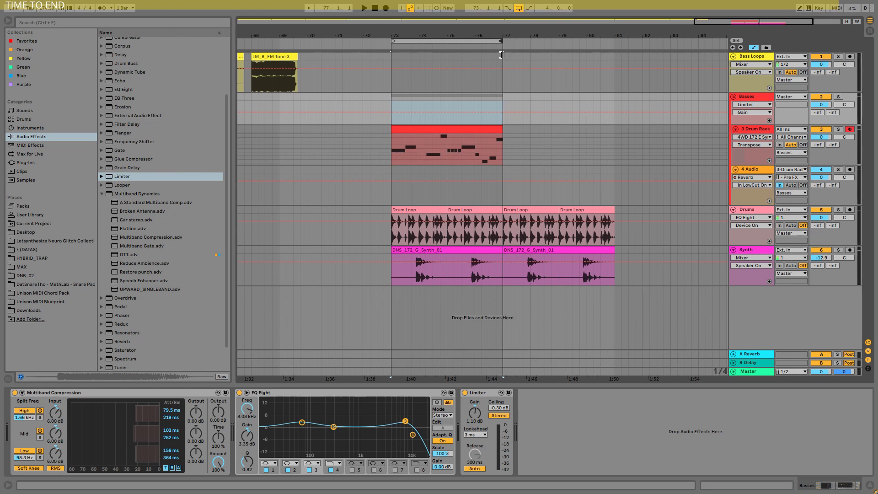
click(456, 40)
key(space)
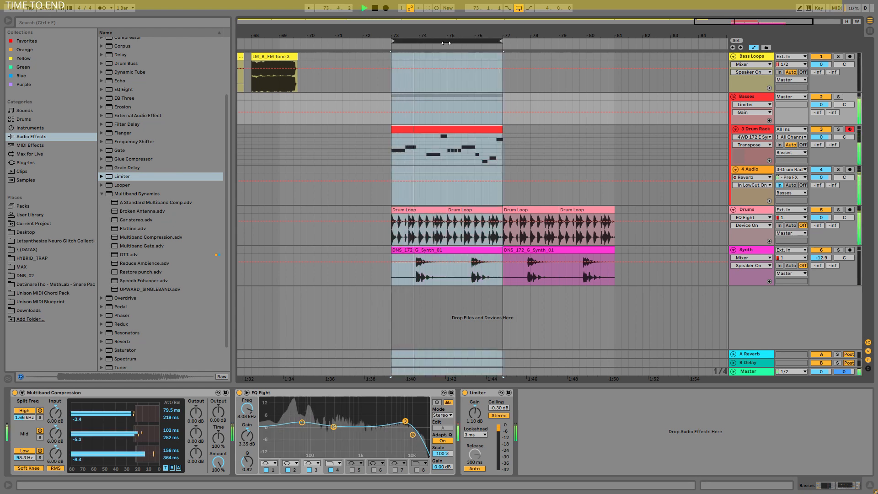